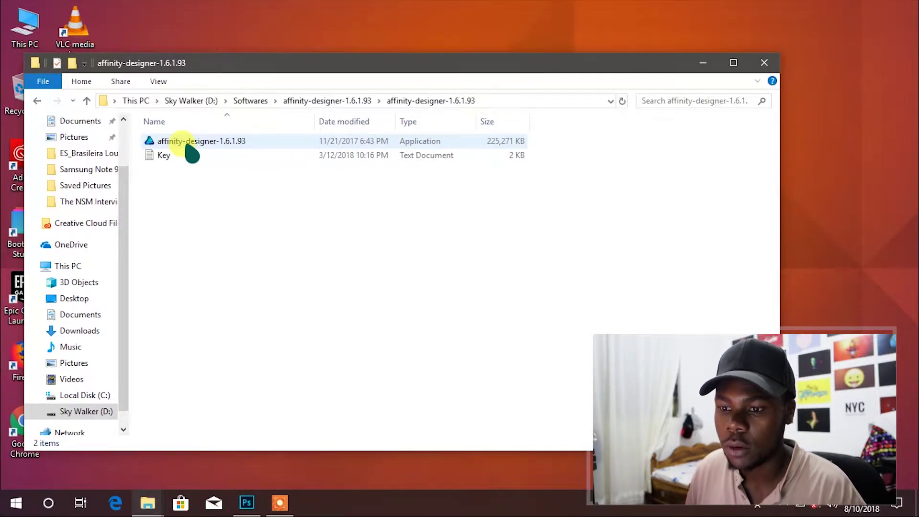
Launch the Affinity Designer installer and accept the licence terms to reach Validate your Software.
left_click(187, 145)
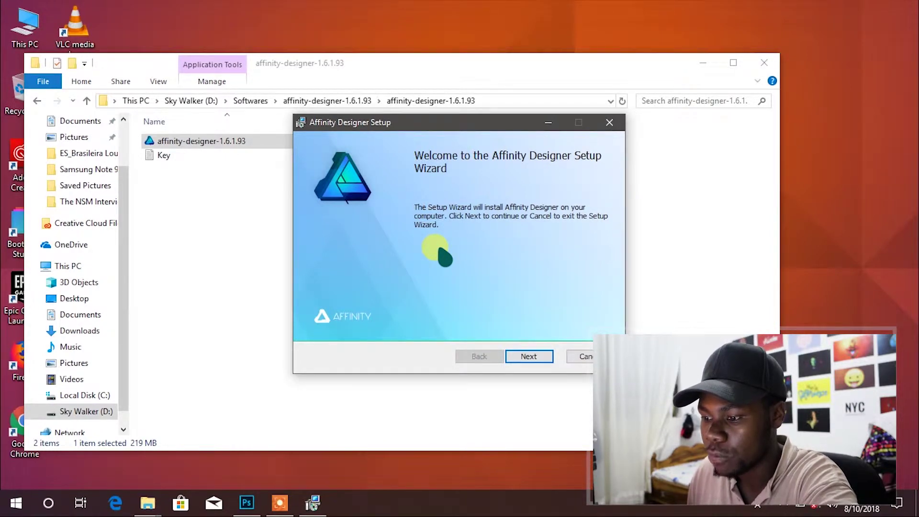
left_click(529, 356)
left_click(364, 325)
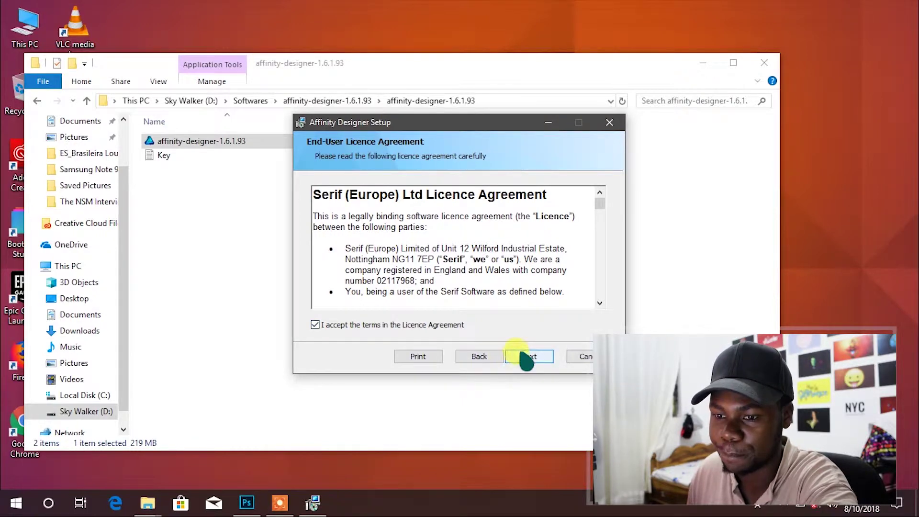
left_click(529, 357)
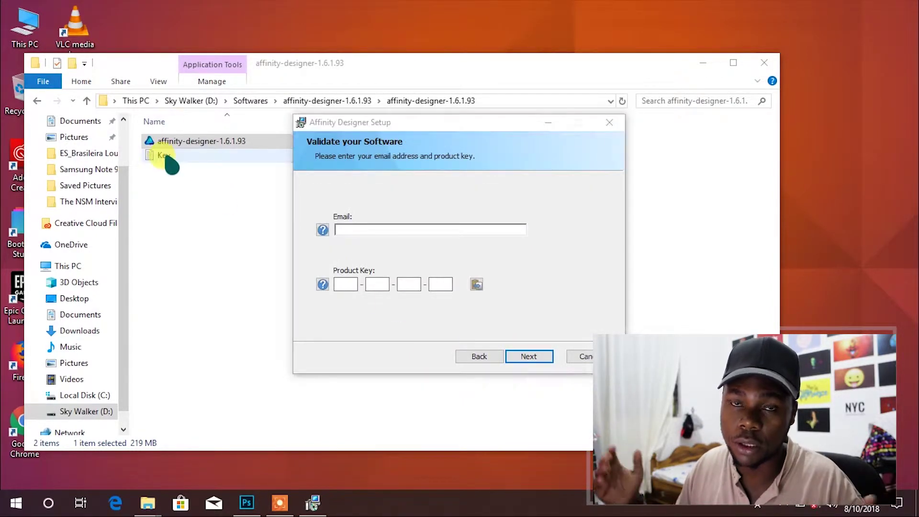
left_click(164, 156)
Read the product key from the Key file and enter its first group in Setup.
double_click(164, 155)
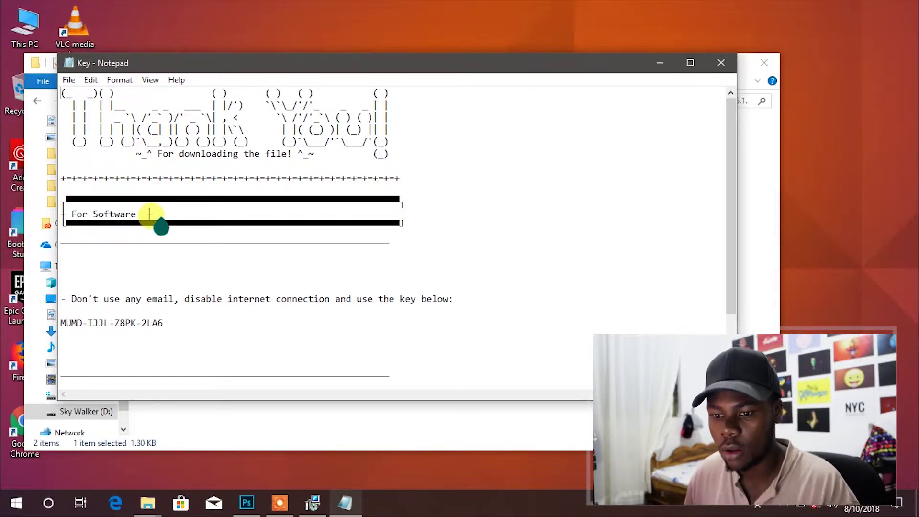
left_click_drag(163, 323, 42, 323)
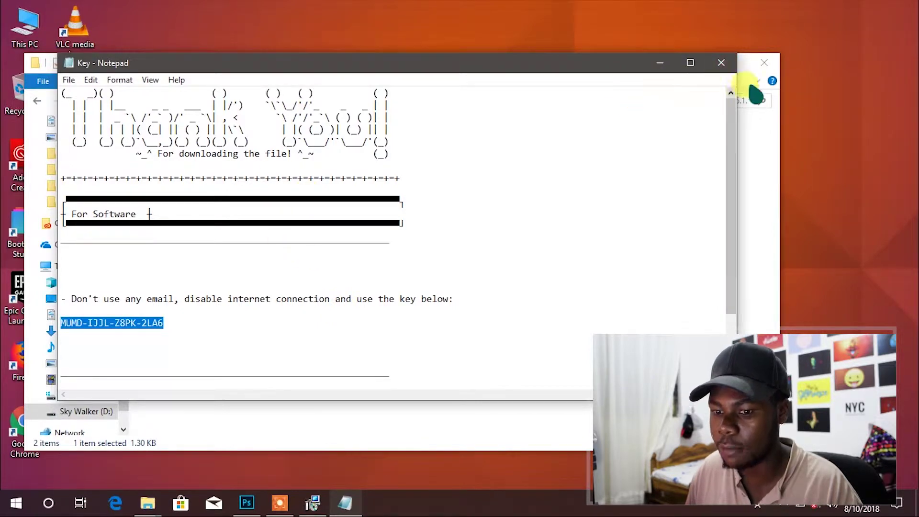
left_click_drag(608, 69, 631, 62)
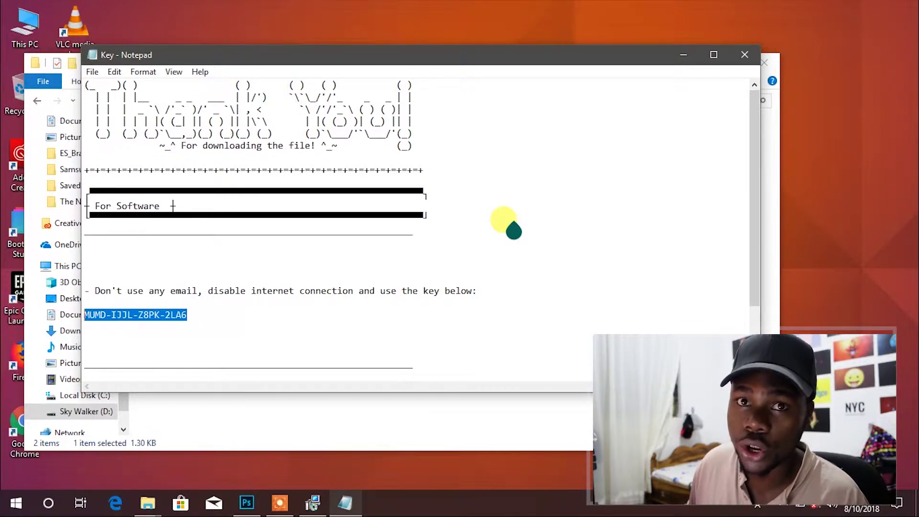
left_click(744, 54)
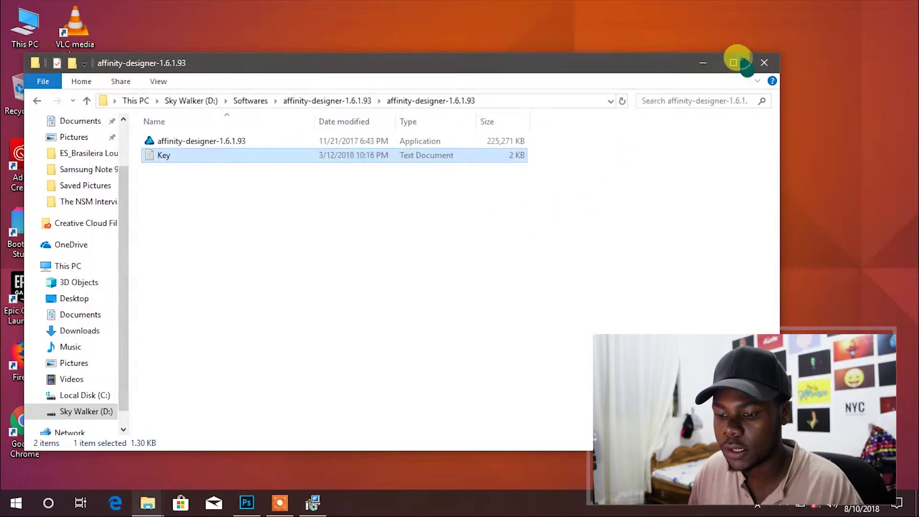
left_click(314, 502)
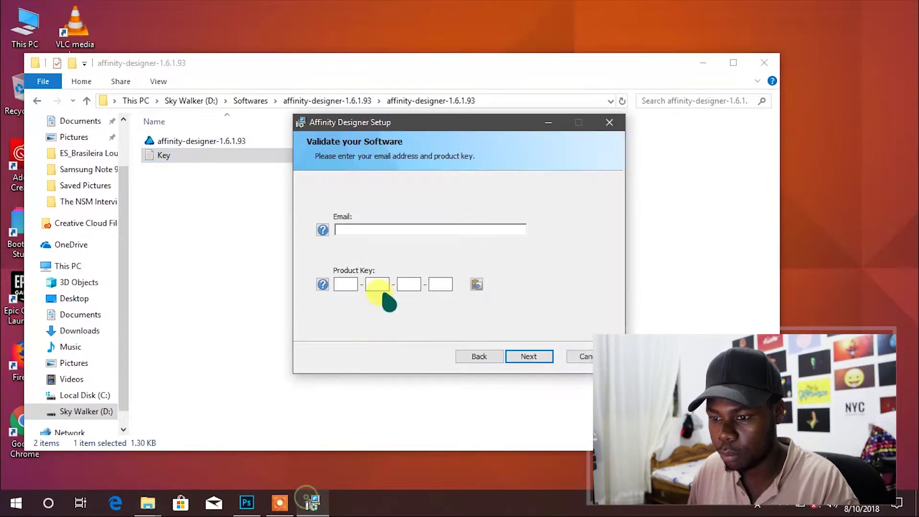
left_click(340, 283)
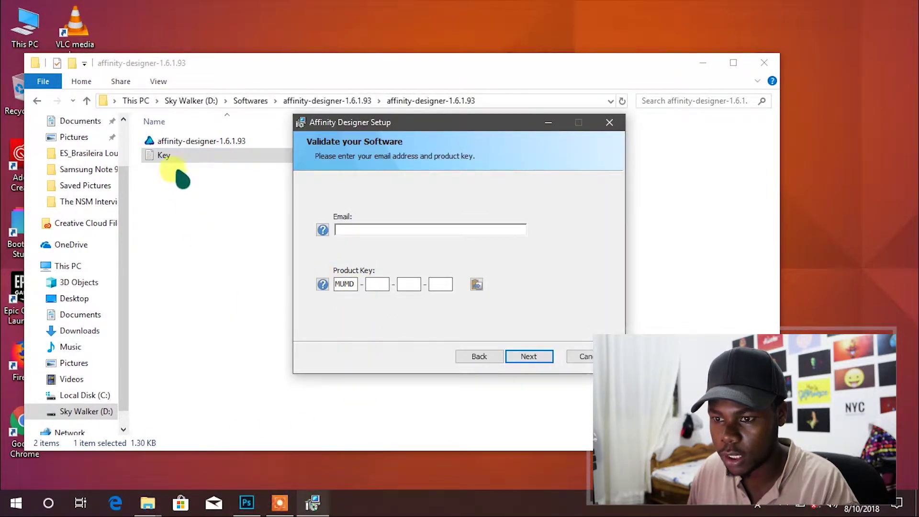
Reopen the Key file in a shrunken Notepad window beside the repositioned setup dialog.
double_click(170, 154)
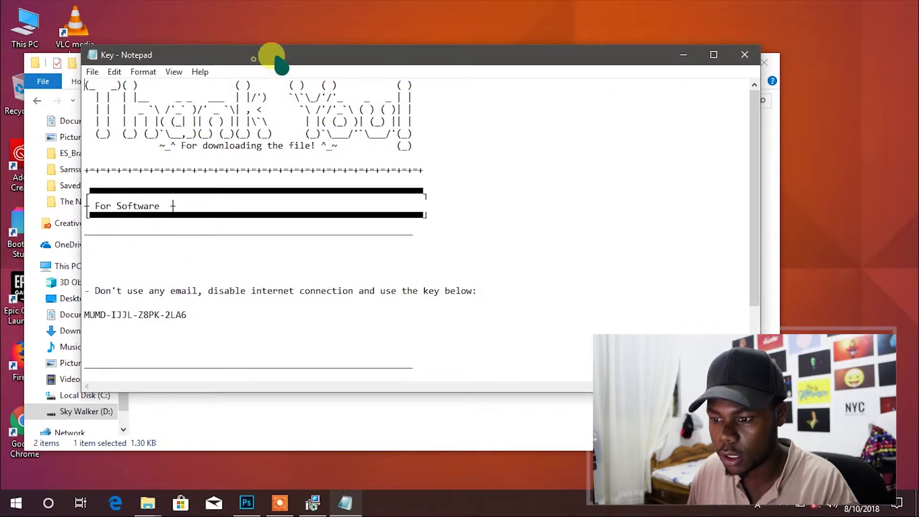
left_click_drag(83, 46, 361, 132)
scroll(527, 335, "down", 5)
left_click_drag(445, 129, 445, 186)
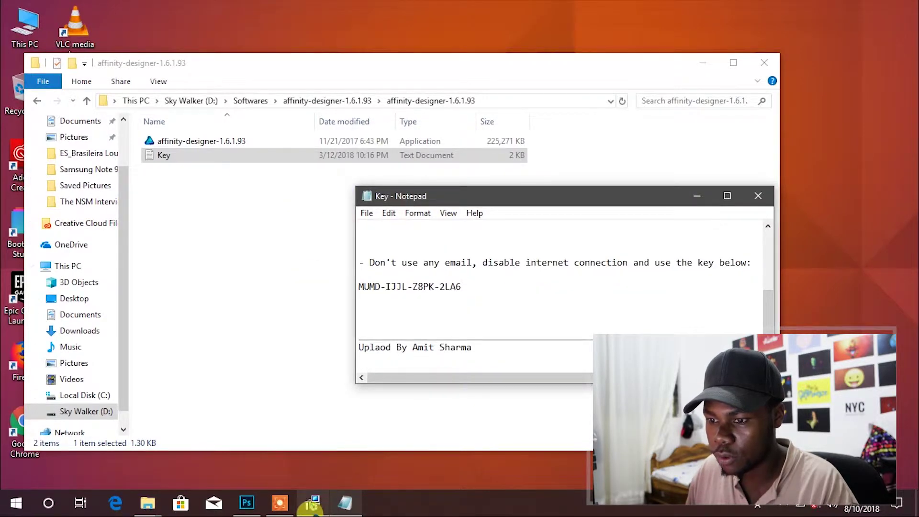
left_click(311, 503)
left_click_drag(452, 140, 194, 36)
left_click_drag(409, 197, 452, 64)
Enter the remaining product-key groups, leaving the email blank, and continue to Options.
left_click(103, 199)
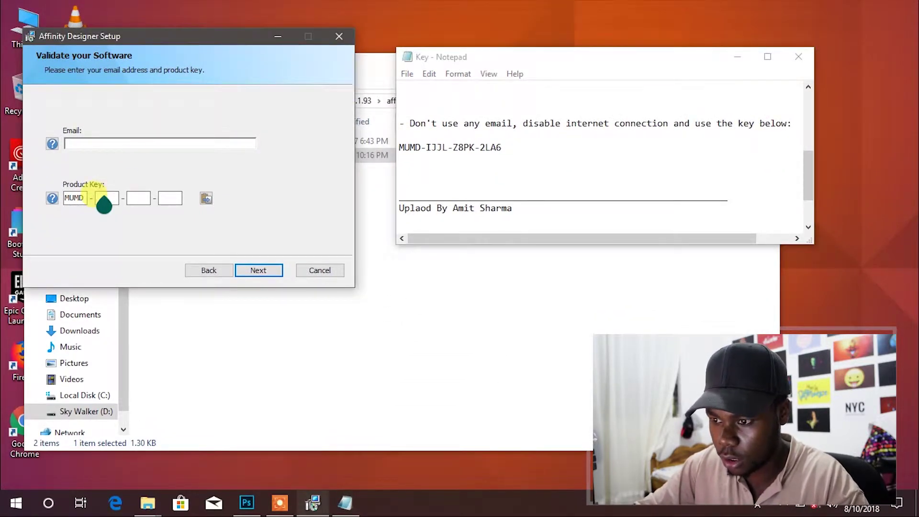
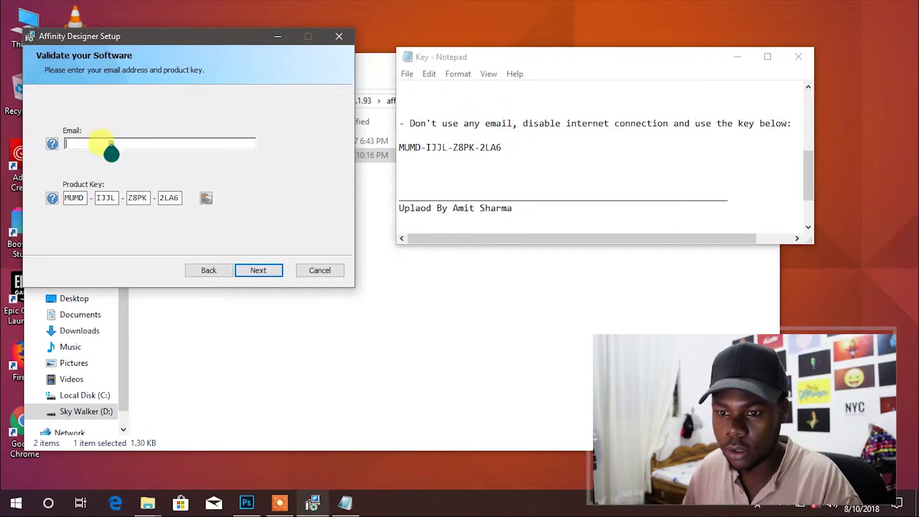
left_click(245, 268)
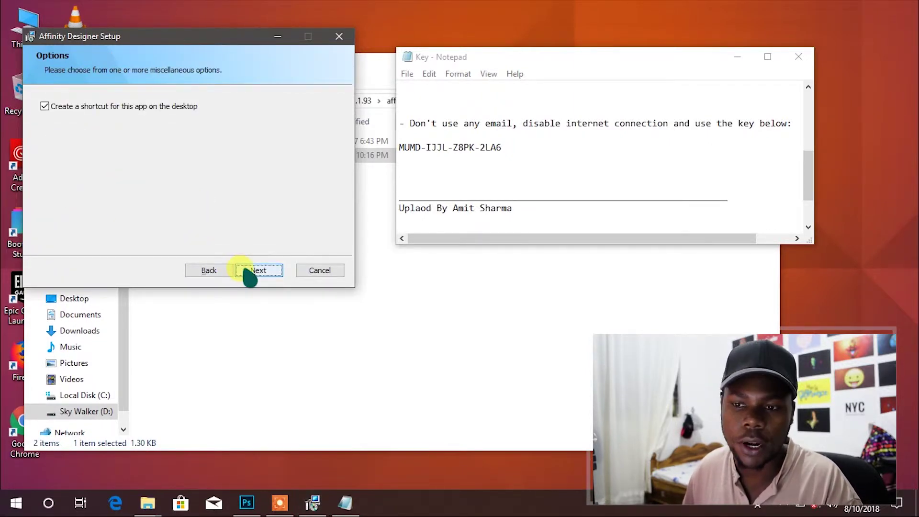
Keep the default options and install location and start installing Affinity Designer.
left_click(245, 270)
left_click(245, 270)
left_click(245, 269)
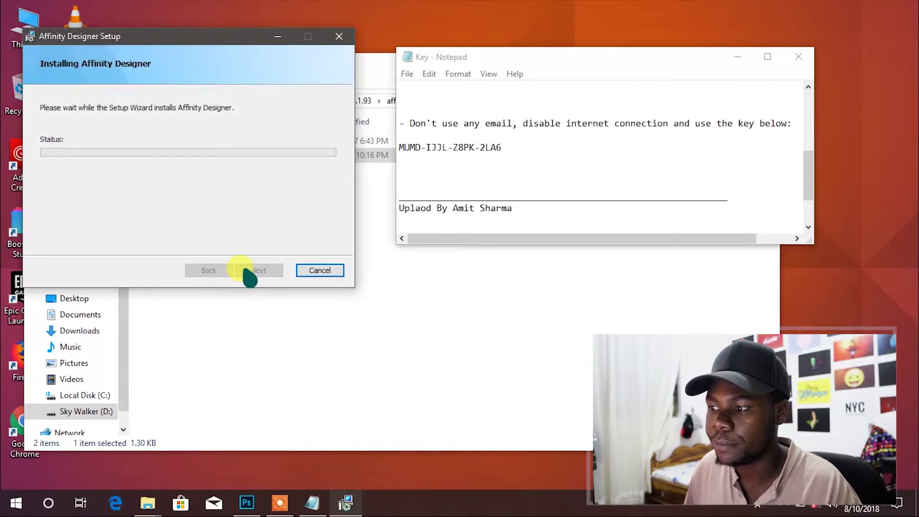
scroll(525, 191, "up", 3)
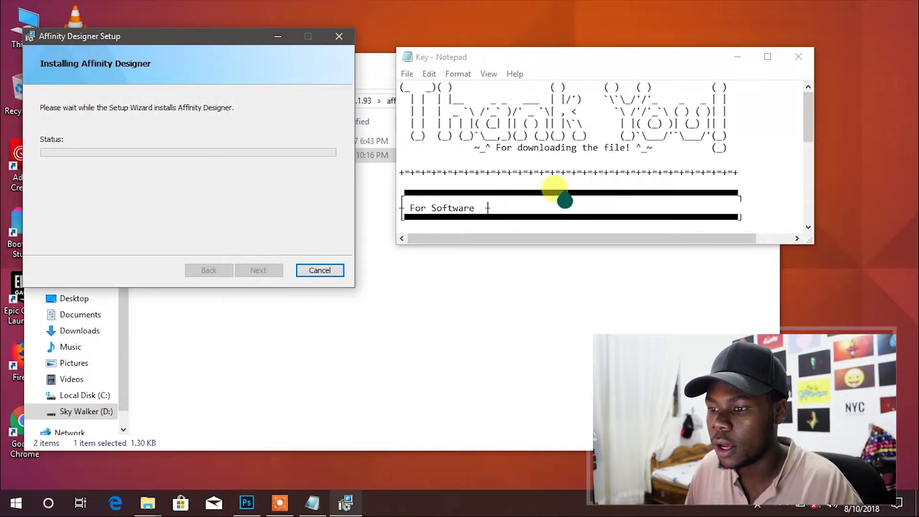
scroll(569, 189, "down", 3)
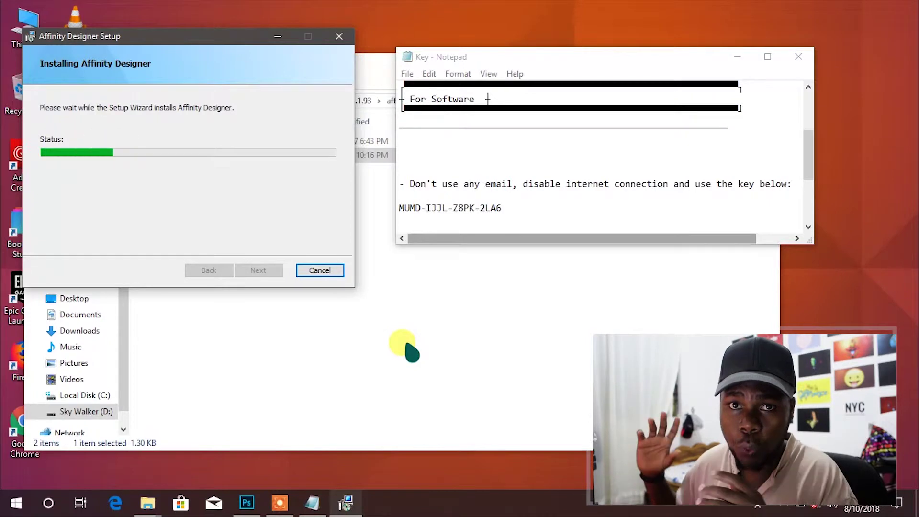
Close the on-screen keyboard, Notepad and File Explorer, and reposition the installer window.
key("ctrl+super+o")
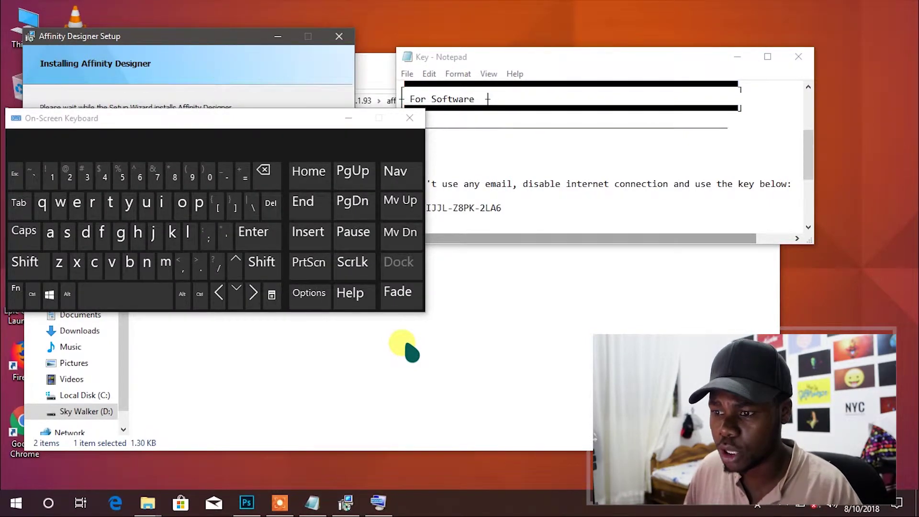
left_click(410, 117)
left_click(797, 57)
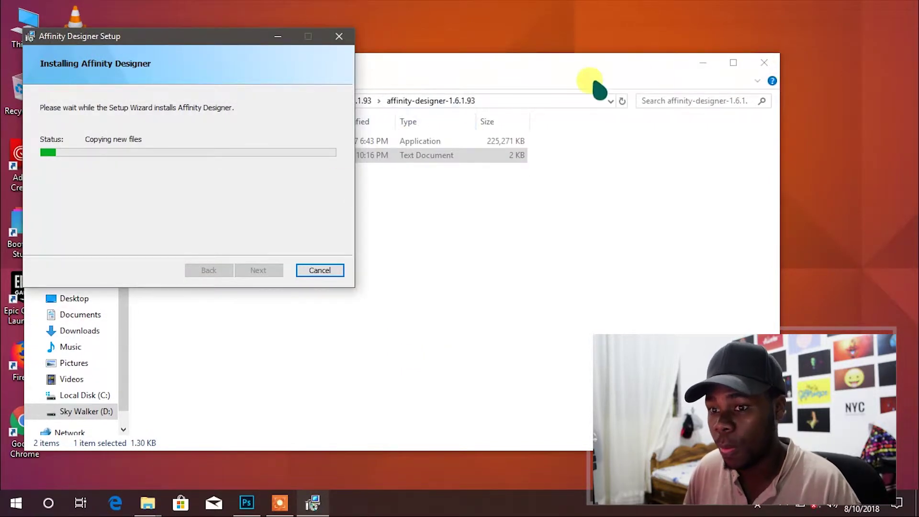
left_click(767, 61)
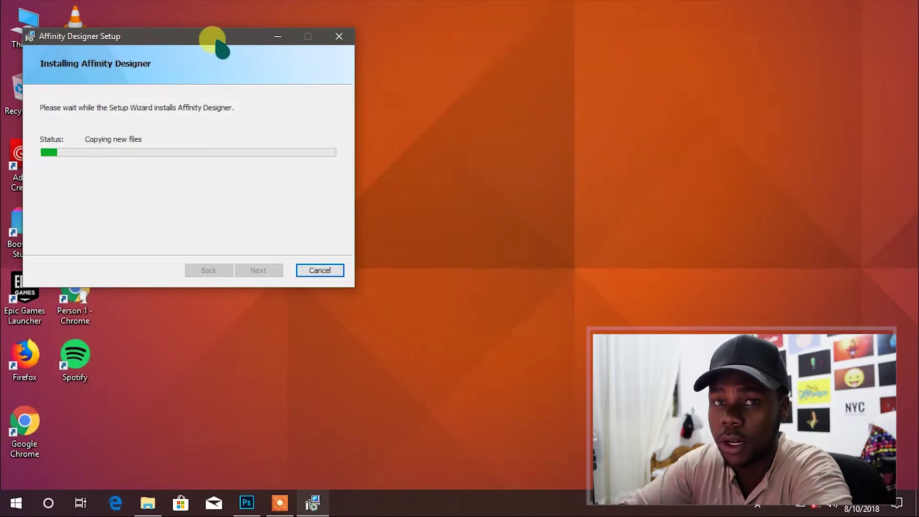
left_click_drag(215, 41, 546, 68)
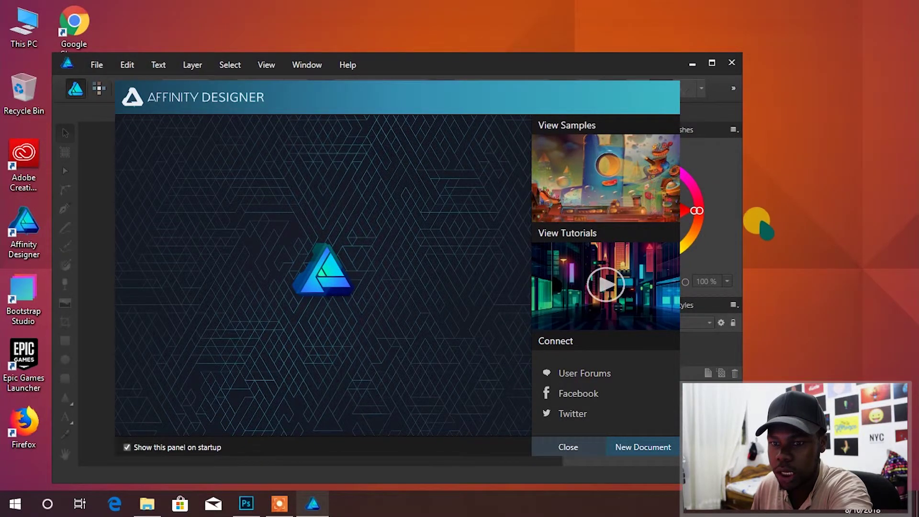
Dismiss the welcome panel and maximize the Affinity Designer window.
left_click(568, 447)
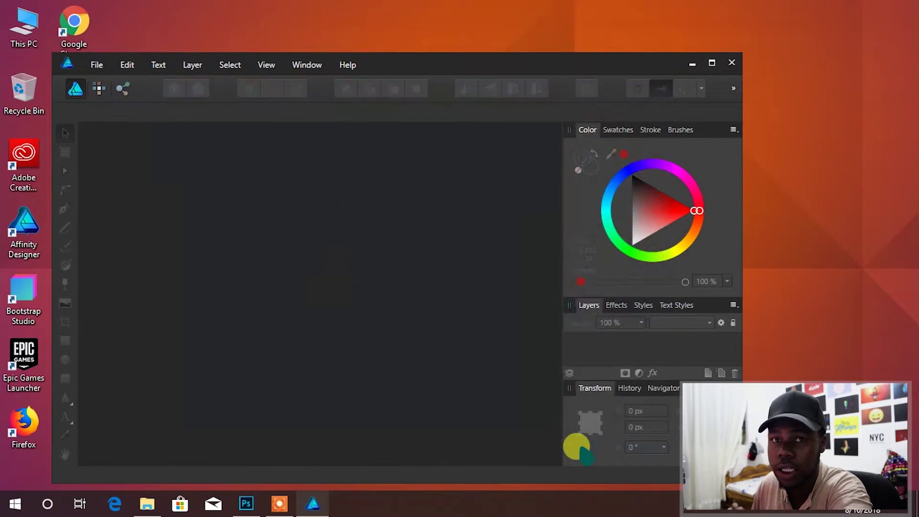
left_click(712, 63)
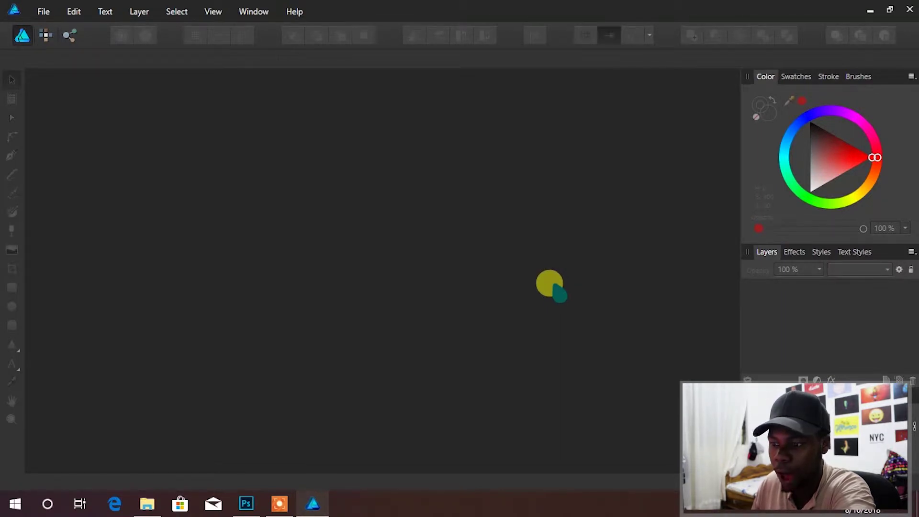
Create a new A3 landscape print document, 420 × 297 mm, via File > New.
left_click(42, 13)
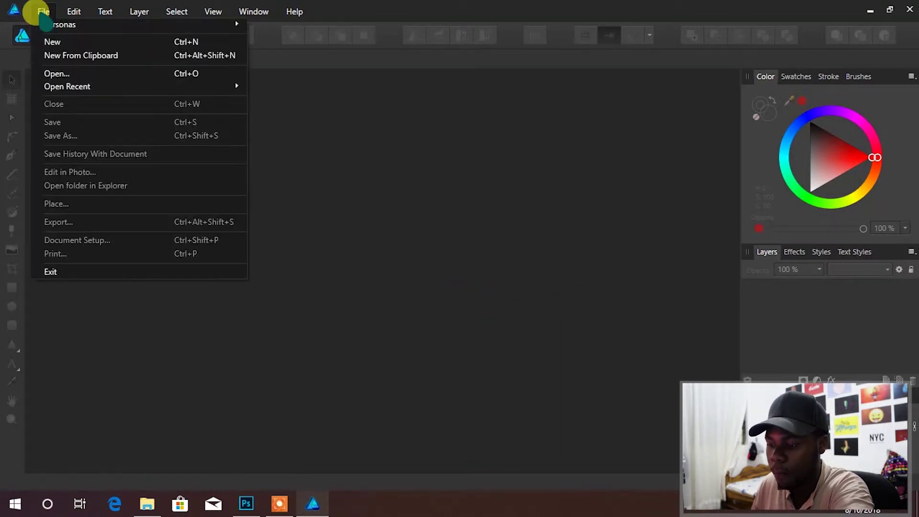
left_click(47, 41)
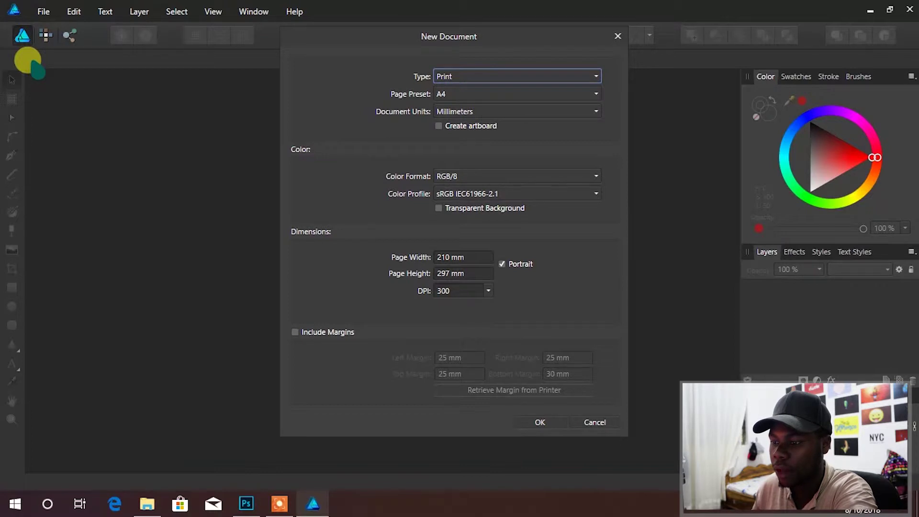
left_click(499, 94)
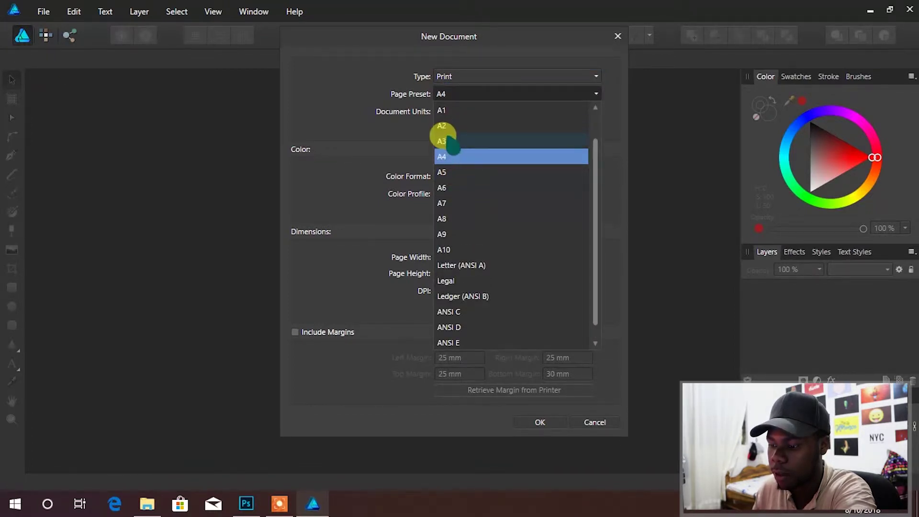
left_click(442, 139)
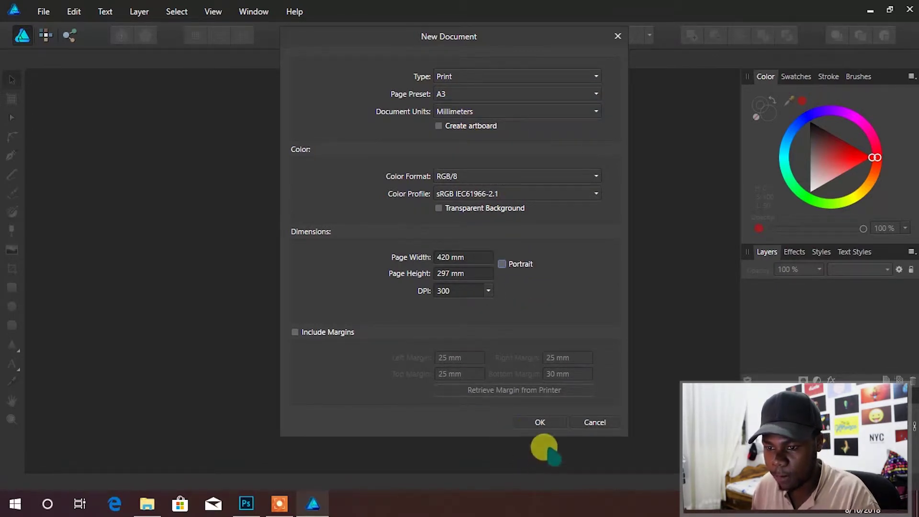
left_click(541, 422)
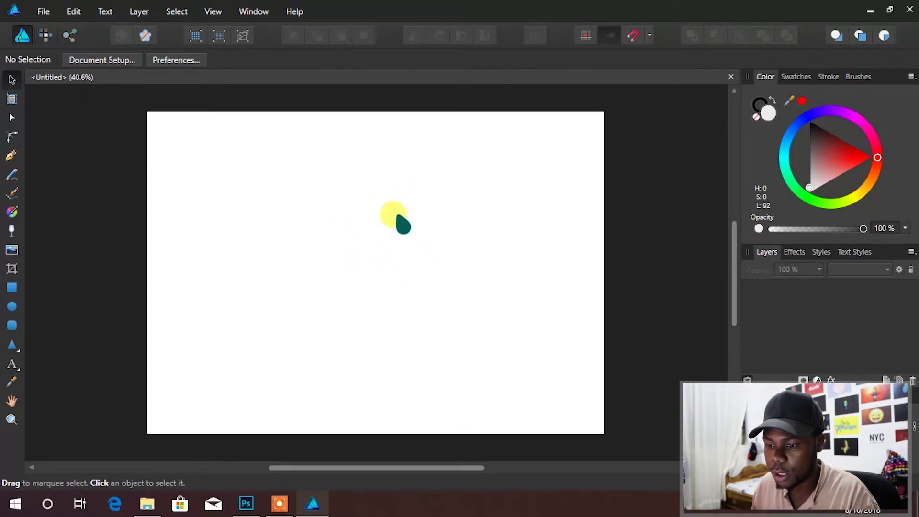
Zoom in on the blank A3 page with the Zoom tool and pick the Rectangle tool.
left_click_drag(165, 128, 439, 364)
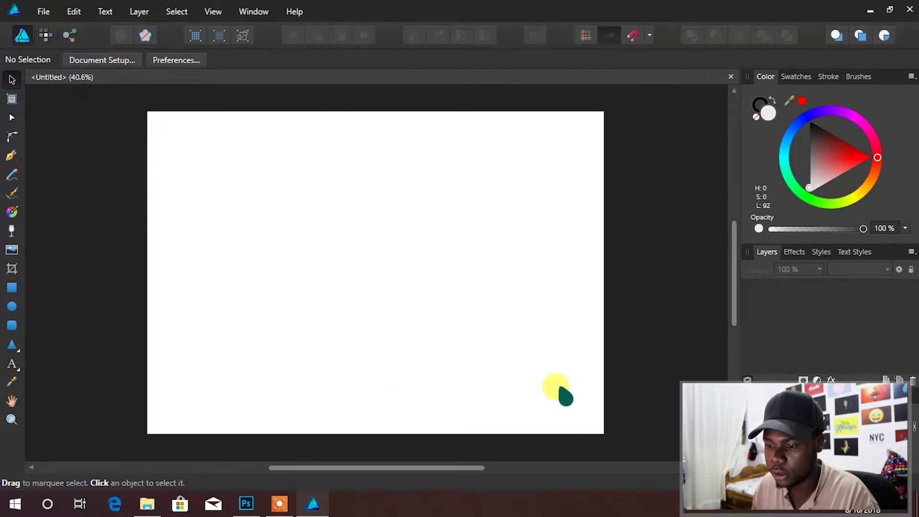
key("z")
left_click(366, 256)
left_click_drag(384, 310, 47, 305)
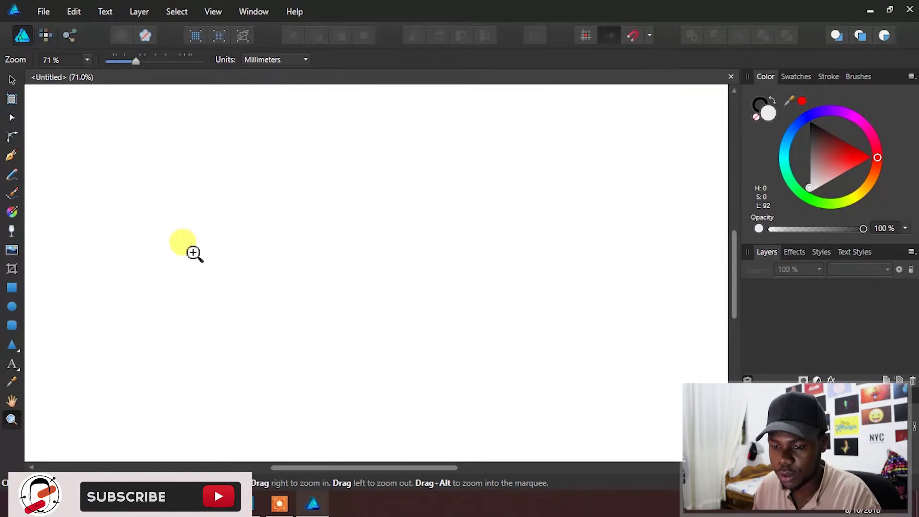
left_click(12, 288)
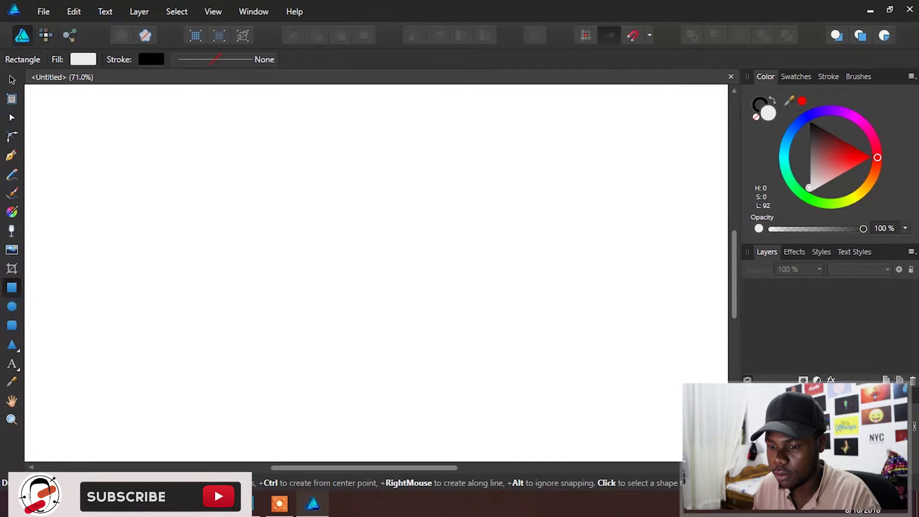
Draw a long thin bar with no stroke and a solid black fill.
left_click_drag(75, 281, 382, 293)
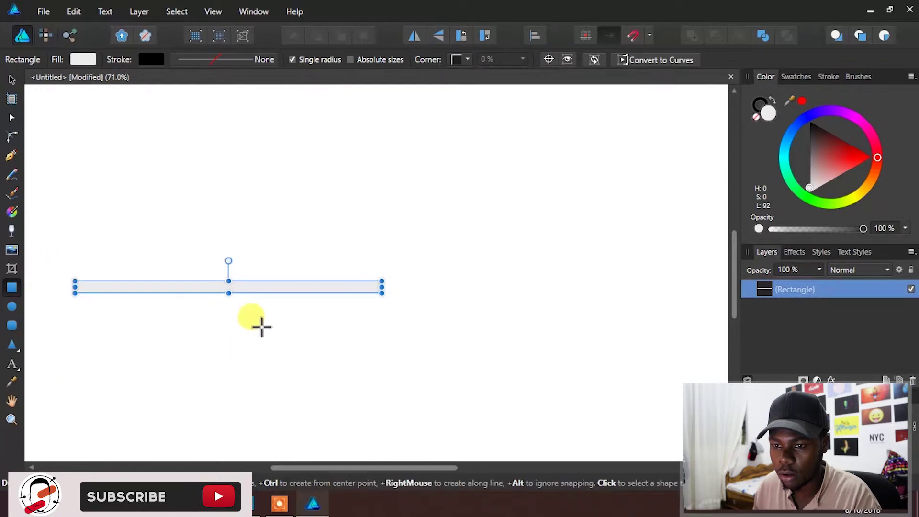
left_click(153, 61)
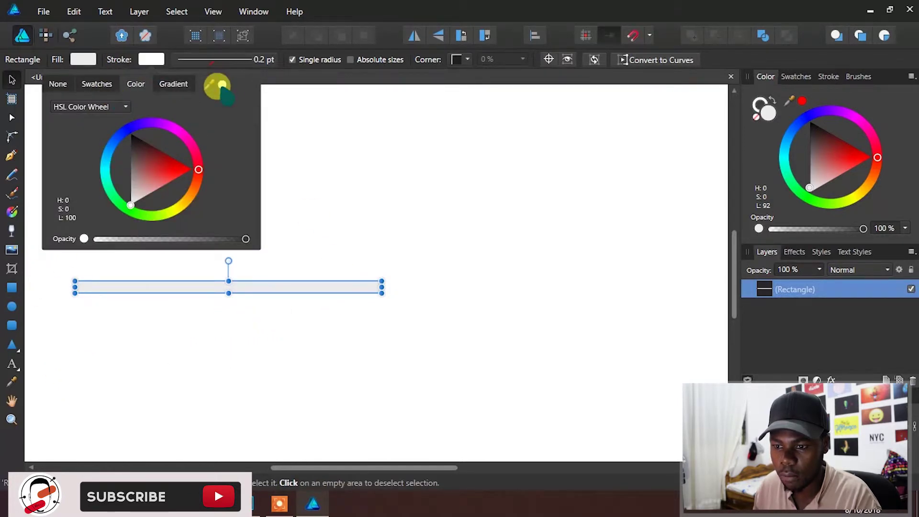
left_click(149, 58)
left_click(151, 60)
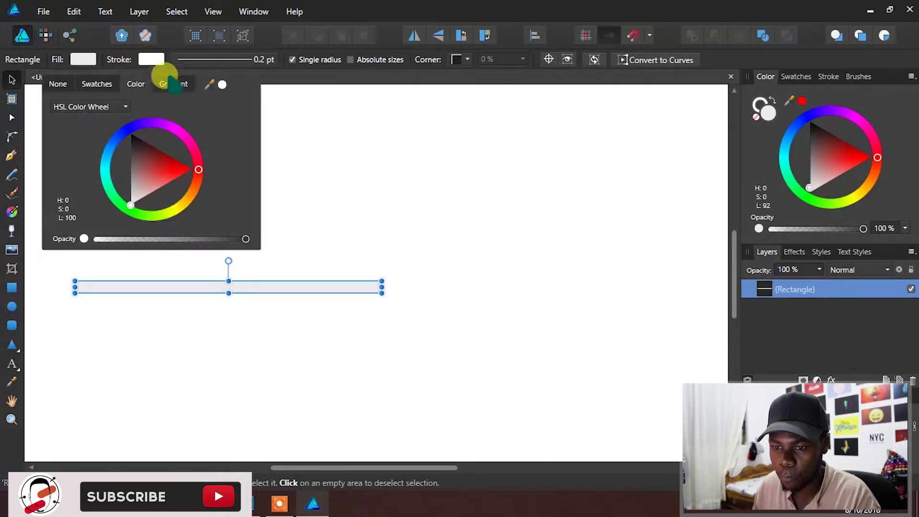
left_click(59, 85)
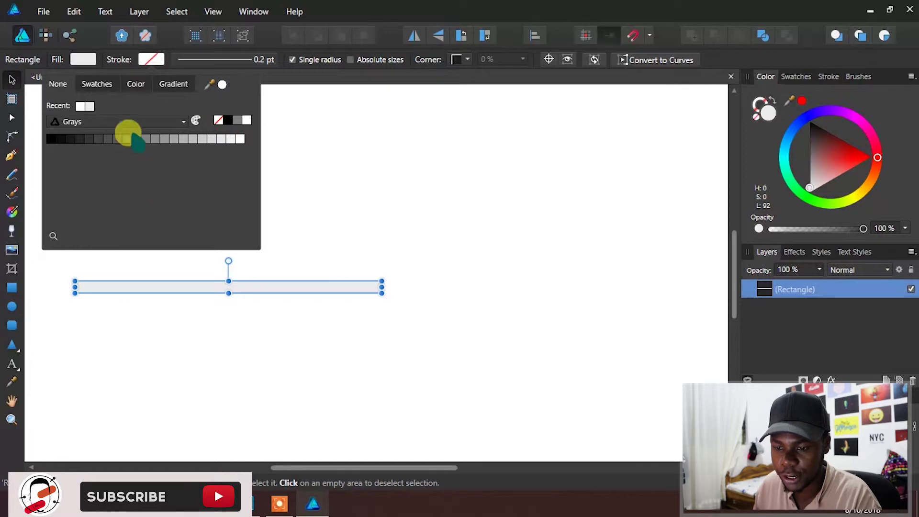
left_click(83, 58)
left_click(83, 57)
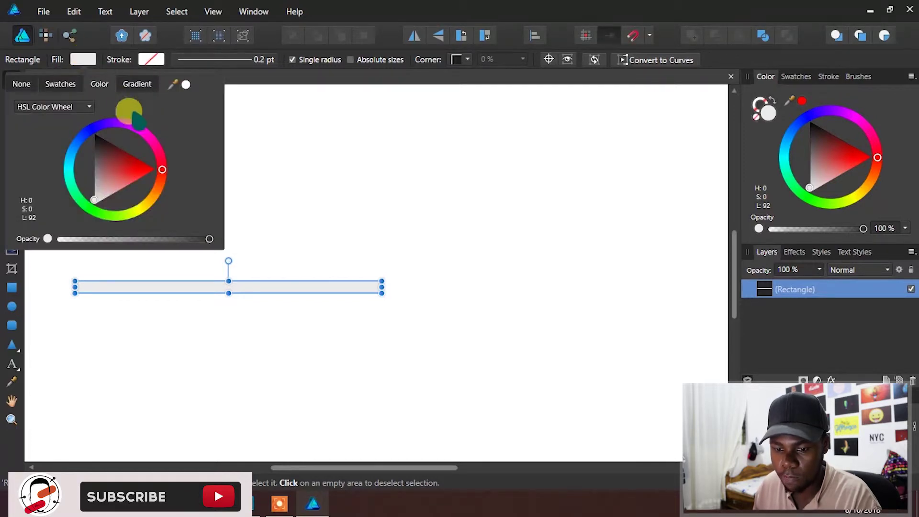
left_click(94, 136)
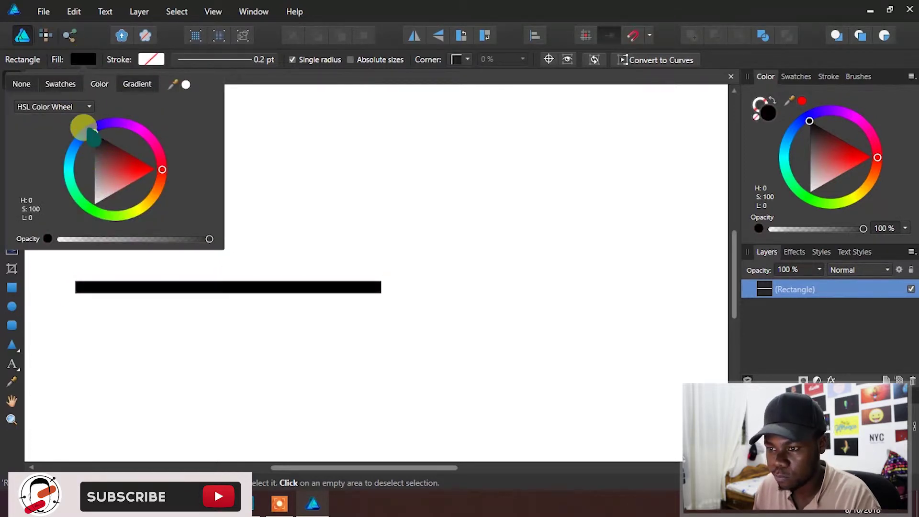
left_click(297, 243)
Give the selected bar Rounded corners and zoom in to check it.
left_click(103, 287)
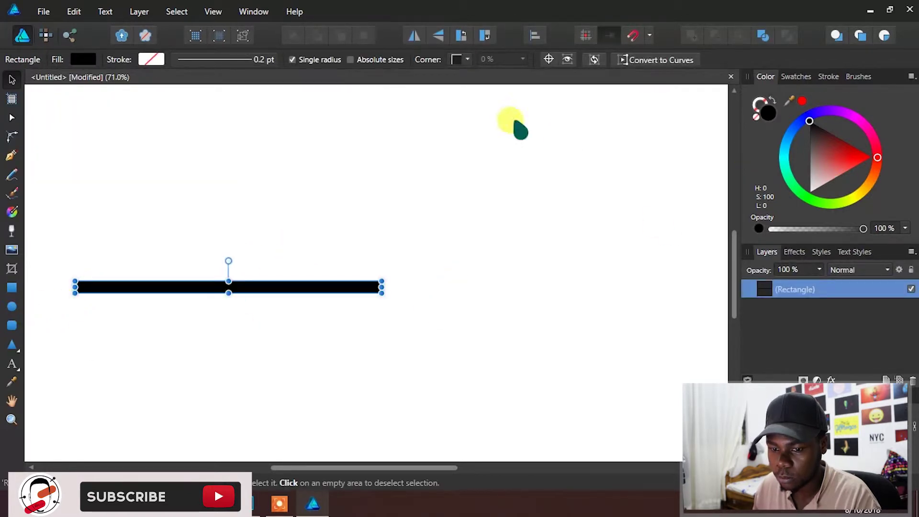
left_click(460, 59)
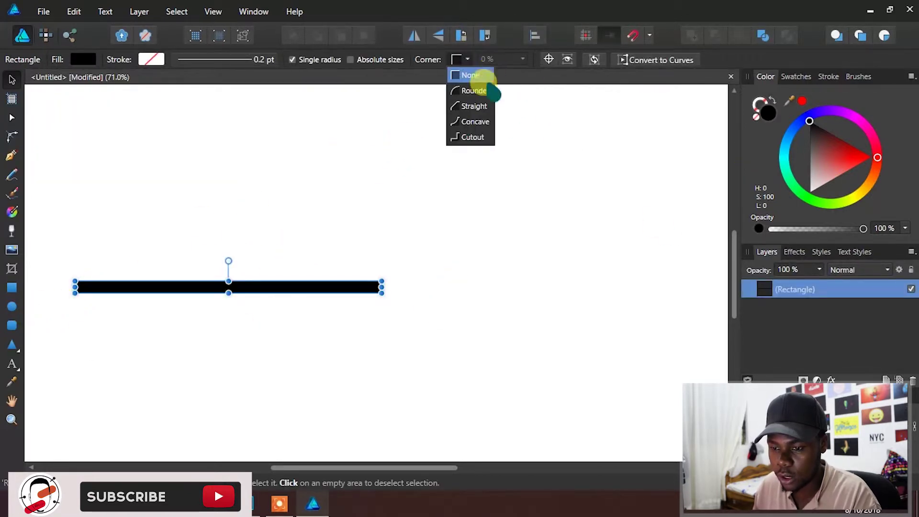
left_click(474, 91)
key("z")
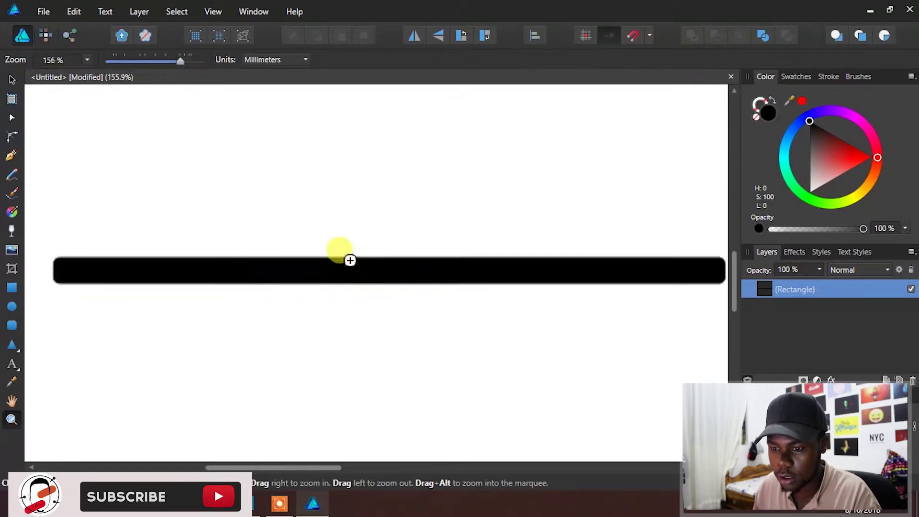
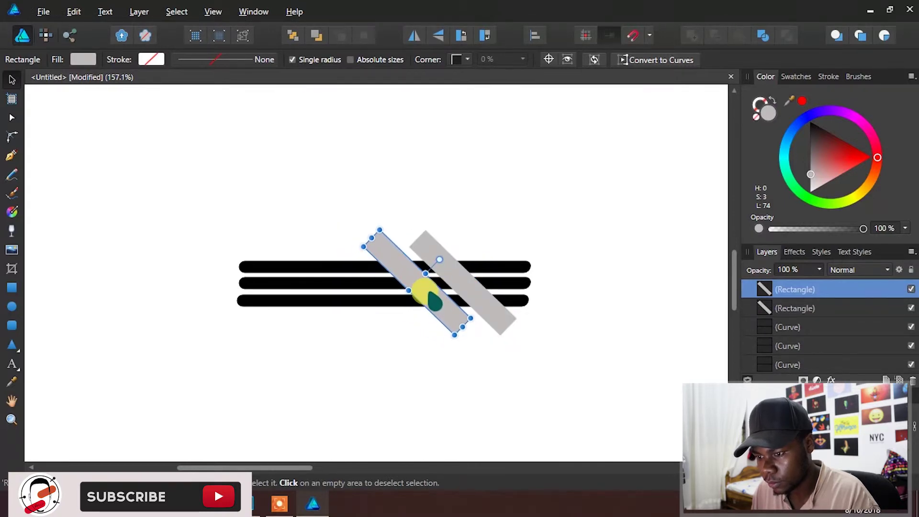
Place the third grey diagonal bar and zoom in on the black bars.
left_click(422, 339)
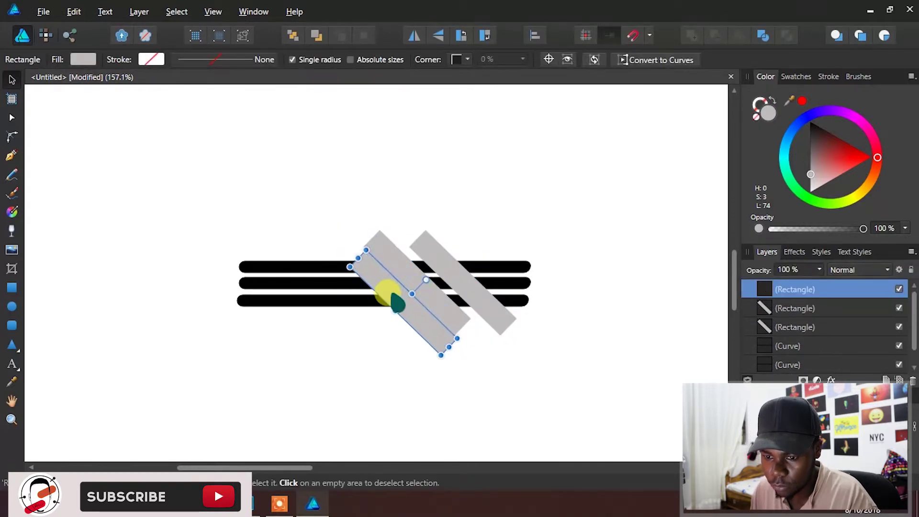
left_click(497, 368)
key("z")
left_click_drag(493, 316, 447, 333)
Shorten the bottom, middle (to 50.4 mm) and top black bars from their left ends.
key("v")
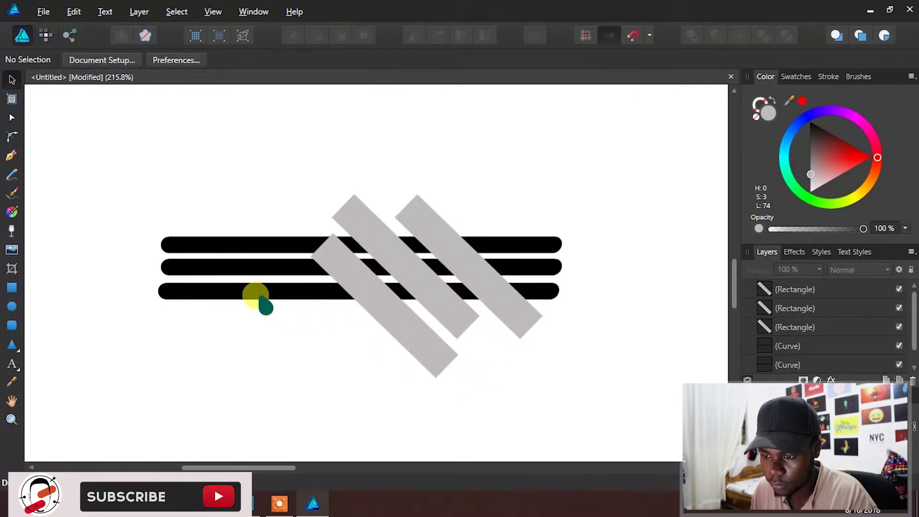
left_click(261, 301)
left_click_drag(146, 293, 305, 306)
left_click(222, 294)
left_click(181, 263)
left_click_drag(163, 266, 272, 286)
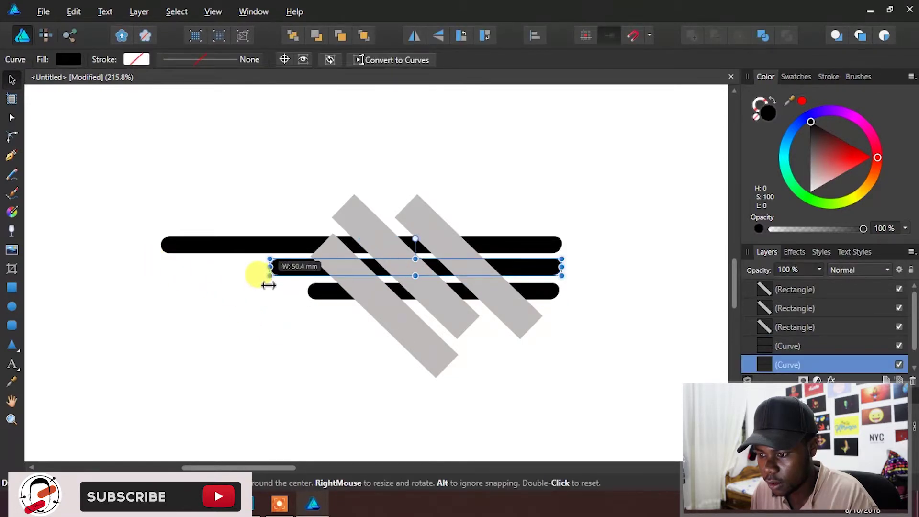
left_click(213, 308)
left_click(173, 245)
left_click_drag(158, 244, 221, 259)
left_click(234, 321)
Move all six objects of the artwork left and slightly up.
left_click_drag(165, 152, 561, 359)
left_click_drag(461, 278, 381, 267)
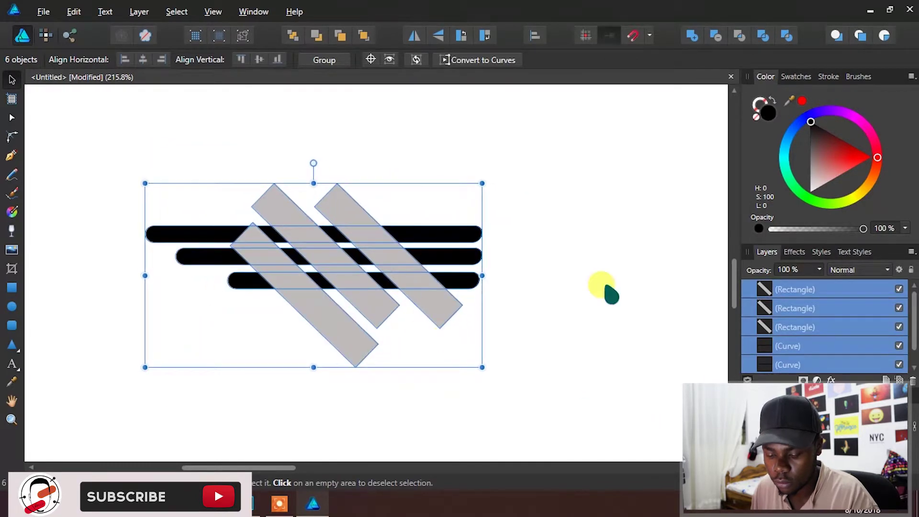
left_click(605, 291)
Draw a small grey circle and fit it onto a bar end at the bar's height.
left_click(12, 306)
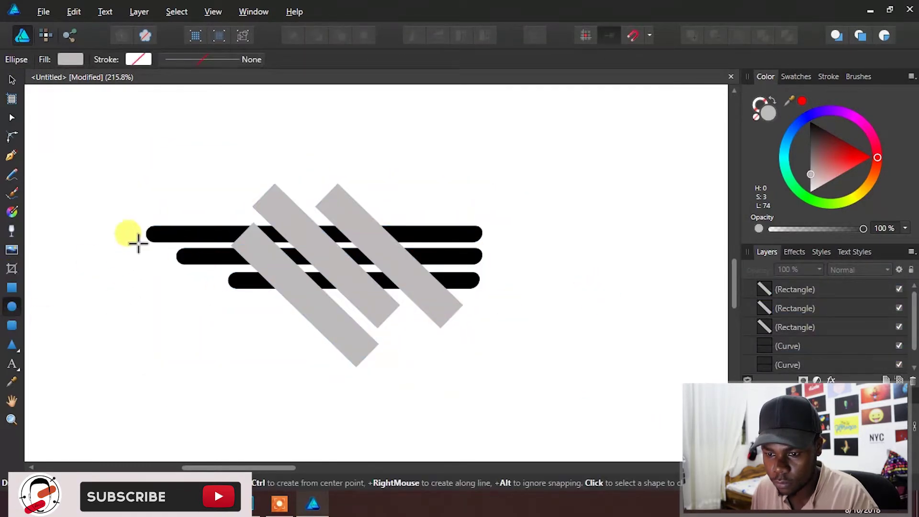
left_click_drag(89, 223, 127, 268)
key("v")
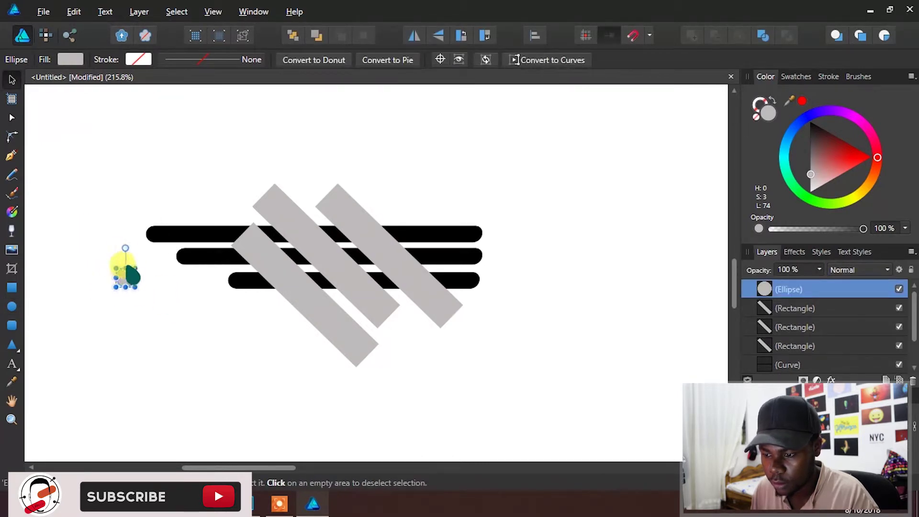
left_click_drag(147, 233, 486, 391)
left_click(228, 325)
key("z")
left_click(420, 303)
key("v")
left_click_drag(421, 303, 402, 291)
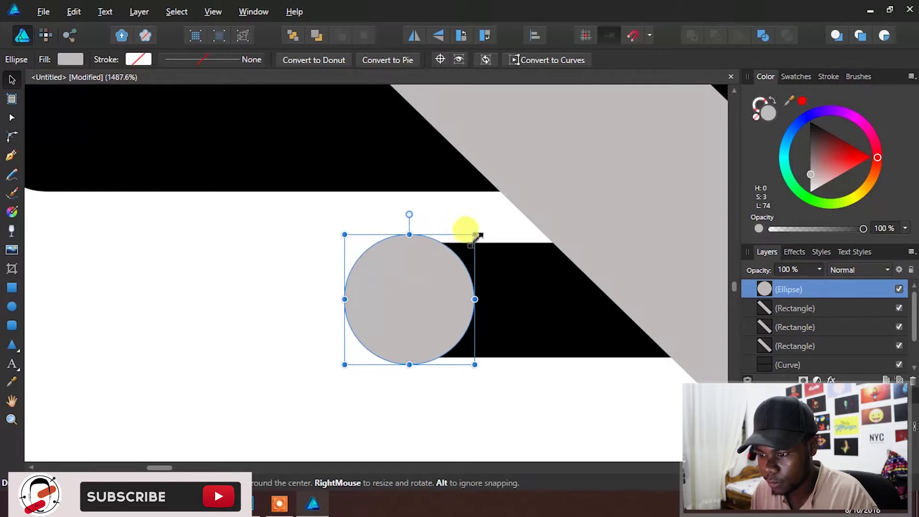
left_click_drag(474, 234, 460, 241)
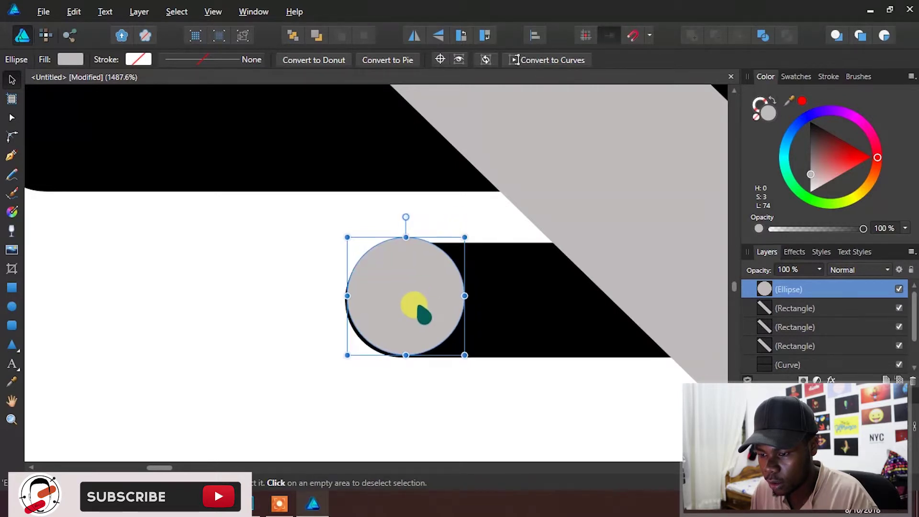
left_click_drag(406, 299, 404, 299)
Copy the circle onto the top black bar's right end.
key("z")
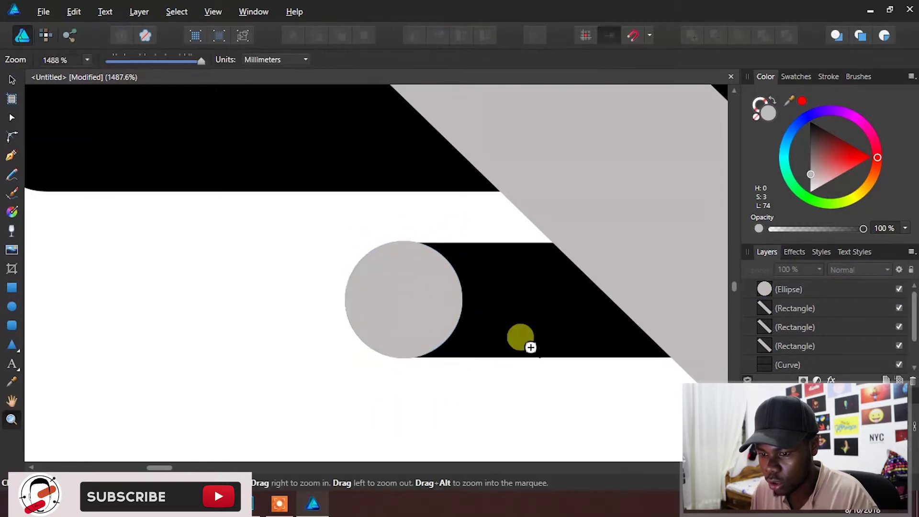
left_click_drag(525, 365, 179, 377)
scroll(178, 378, "right", 5)
left_click_drag(204, 284, 328, 341)
key("v")
left_click_drag(177, 318, 662, 237)
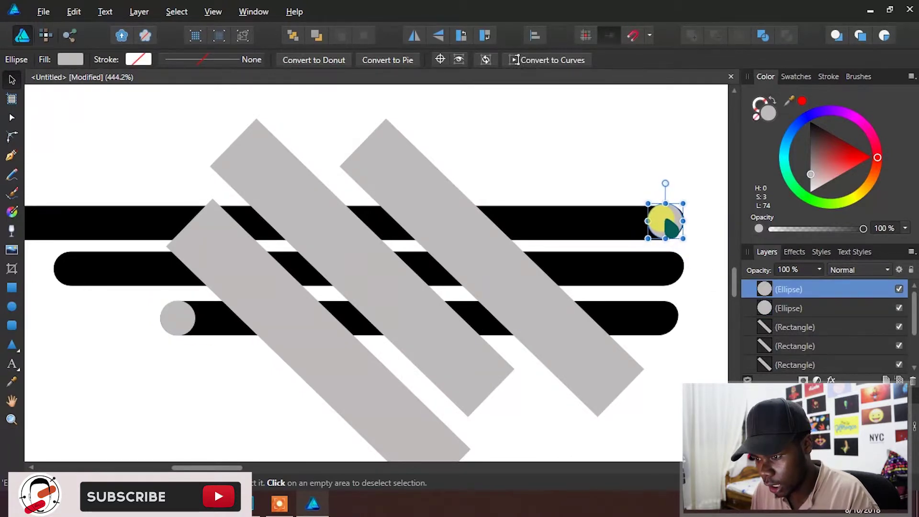
left_click(656, 164)
Add a copied circle on the top bar's left end and check its fit.
key("z")
left_click_drag(652, 266, 290, 280)
key("v")
left_click(445, 369)
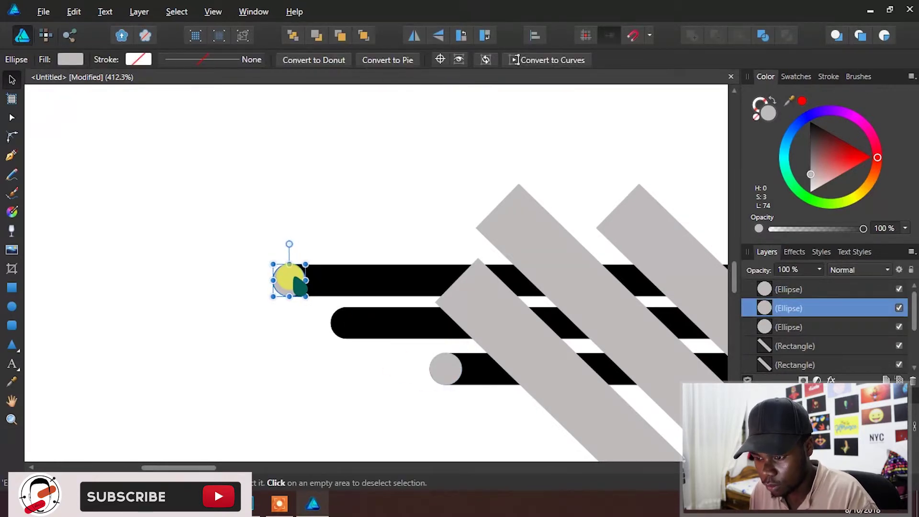
left_click(381, 335)
key("z")
left_click_drag(498, 366, 256, 371)
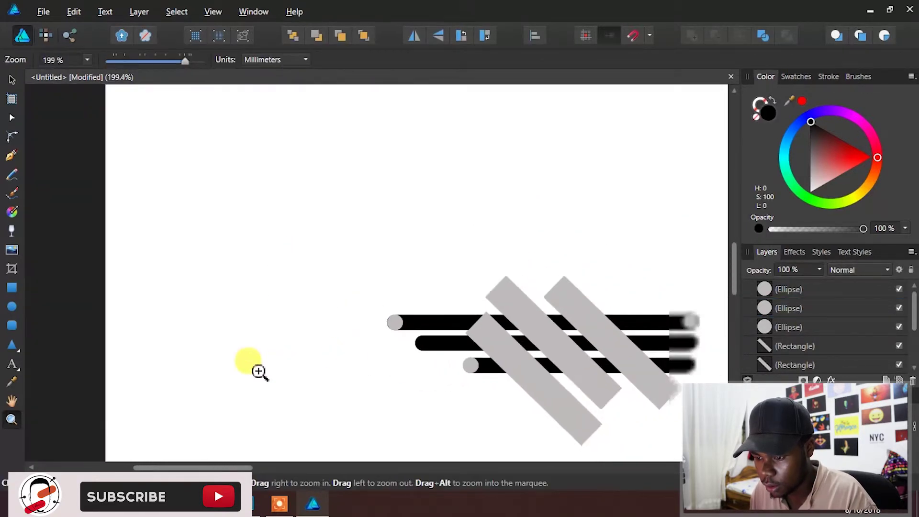
left_click_drag(329, 310, 486, 339)
key("v")
left_click(485, 345)
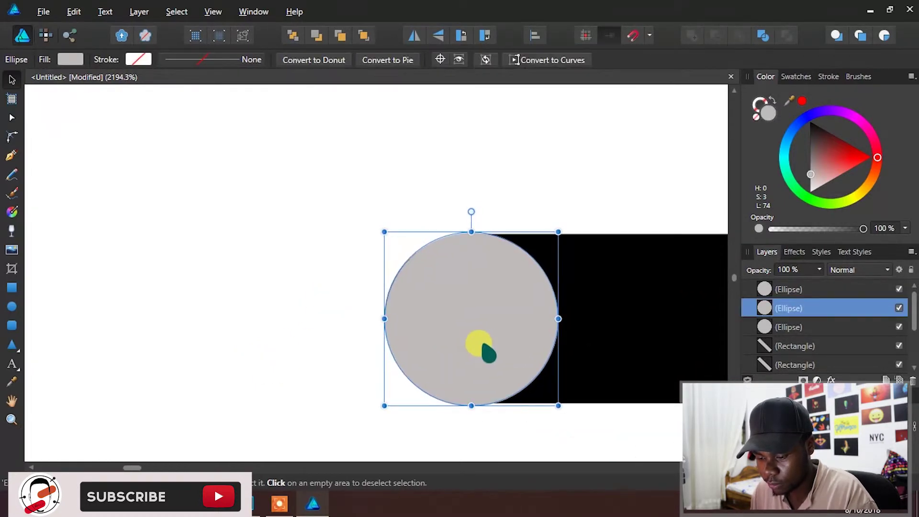
left_click(270, 400)
Scroll the view down and marquee-select the whole artwork.
key("z")
scroll(328, 369, "down", 10)
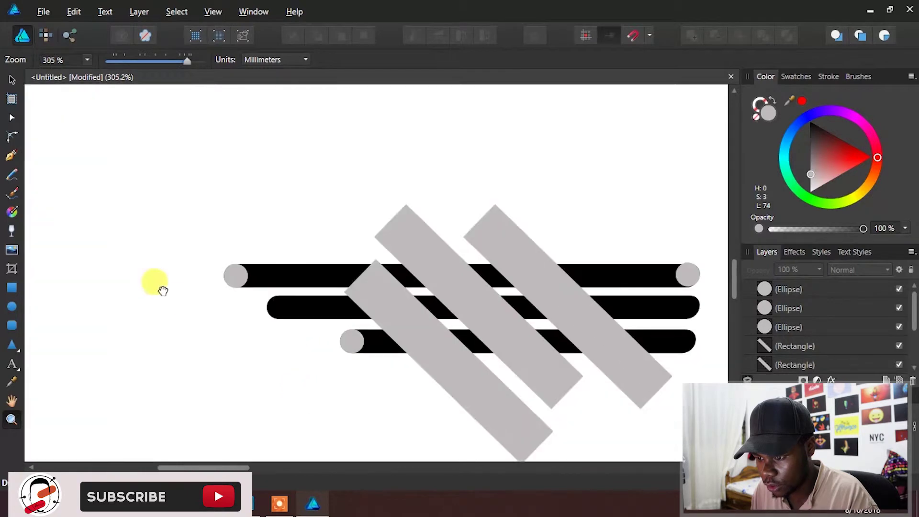
scroll(429, 308, "down", 3)
scroll(455, 311, "down", 1)
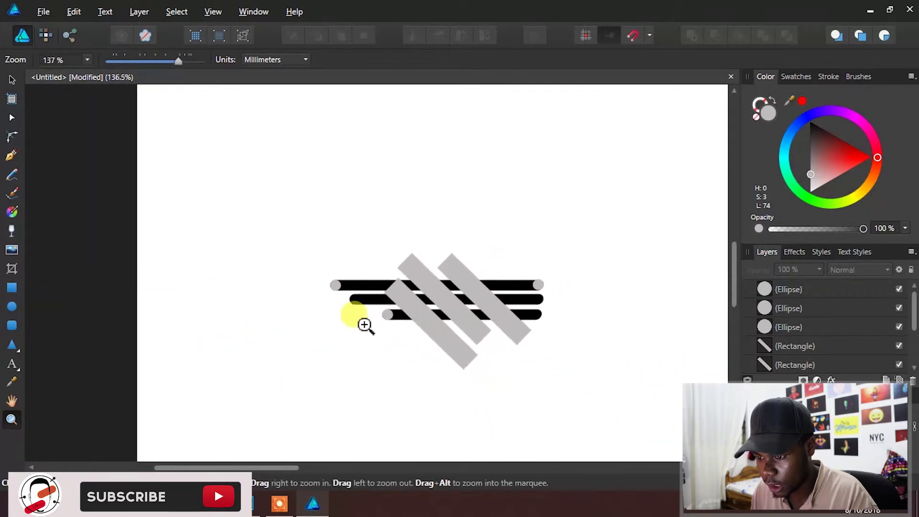
key("v")
left_click_drag(293, 225, 652, 380)
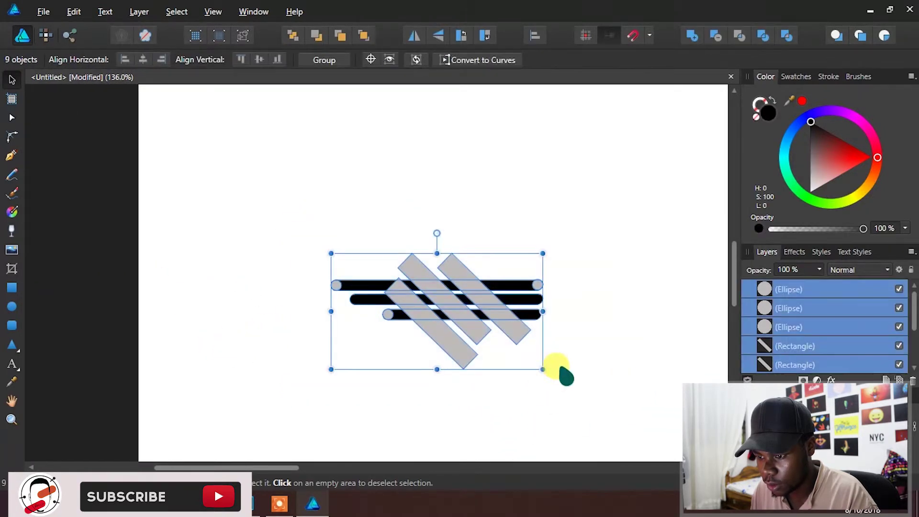
Rotate all nine logo objects 180° so the double-capped bar sits at the bottom.
left_click(558, 371)
left_click_drag(282, 225, 595, 396)
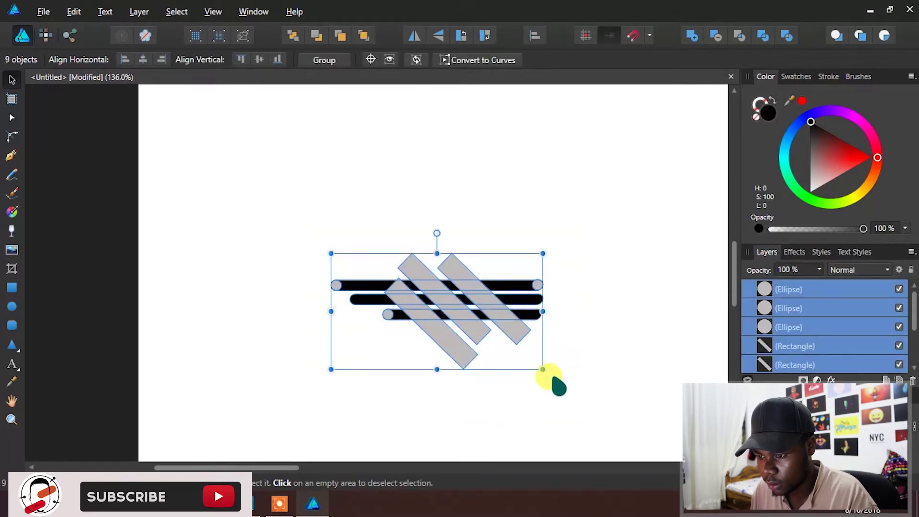
left_click_drag(540, 371, 345, 354)
left_click(550, 380)
left_click(426, 347)
left_click_drag(297, 231, 605, 440)
left_click_drag(349, 197, 415, 413)
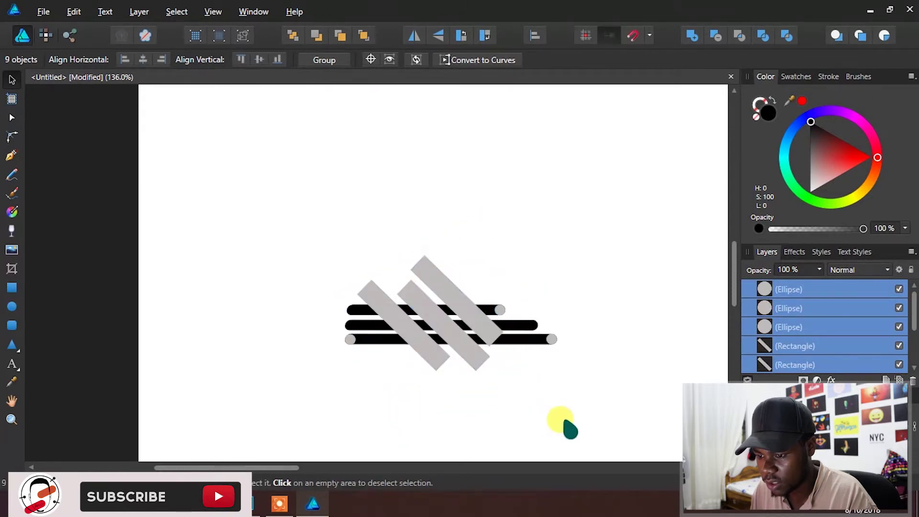
left_click(500, 372)
Thin the middle black bar and adjust the bottom bar's thickness.
left_click(366, 326)
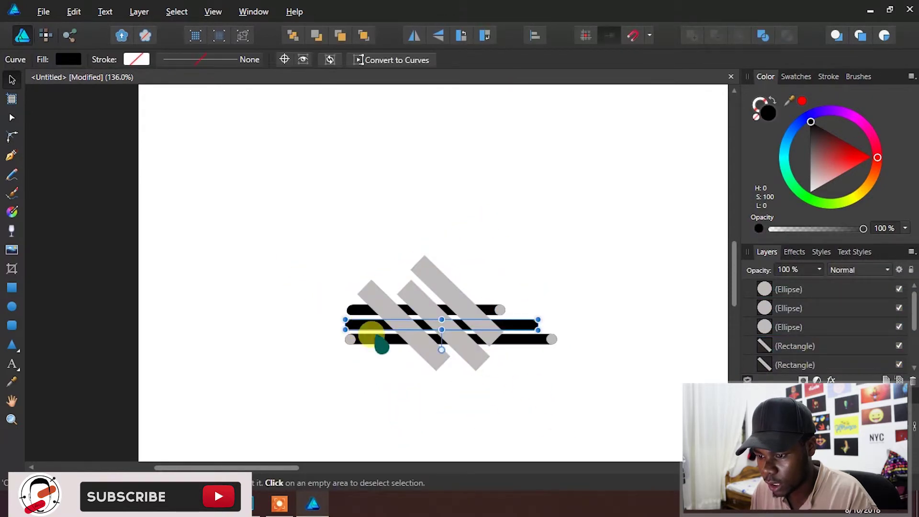
left_click_drag(449, 334, 450, 334)
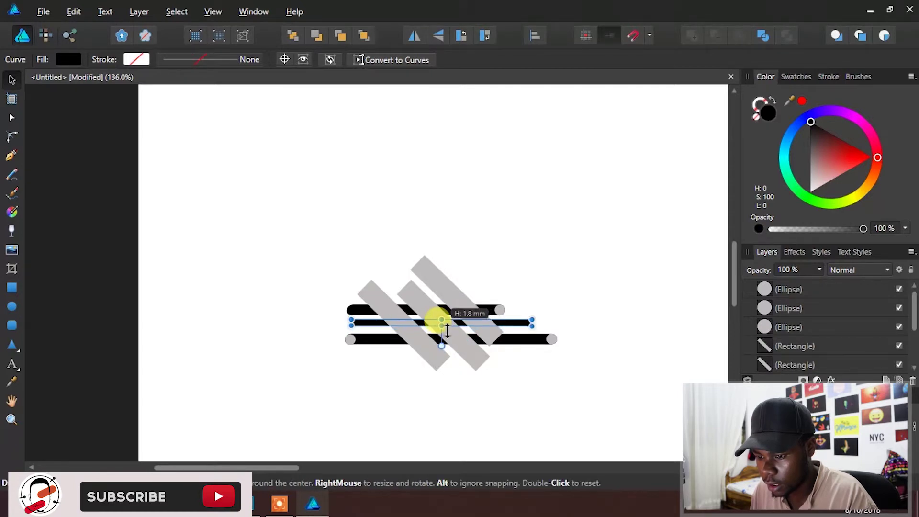
left_click_drag(447, 328, 448, 330)
left_click(493, 390)
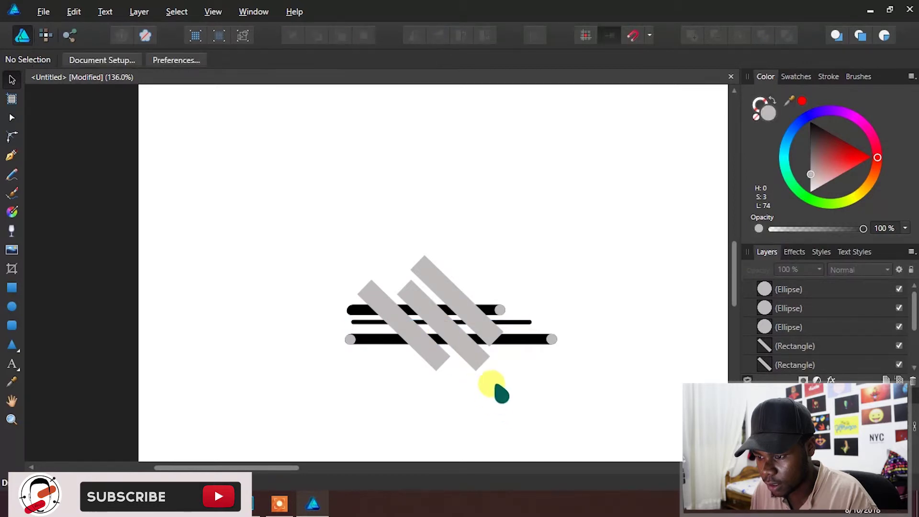
left_click(500, 340)
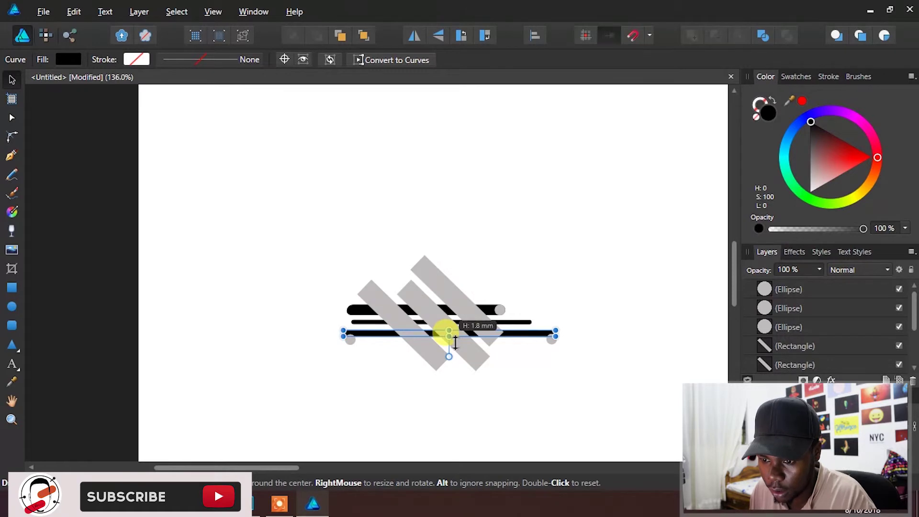
left_click_drag(455, 342, 450, 343)
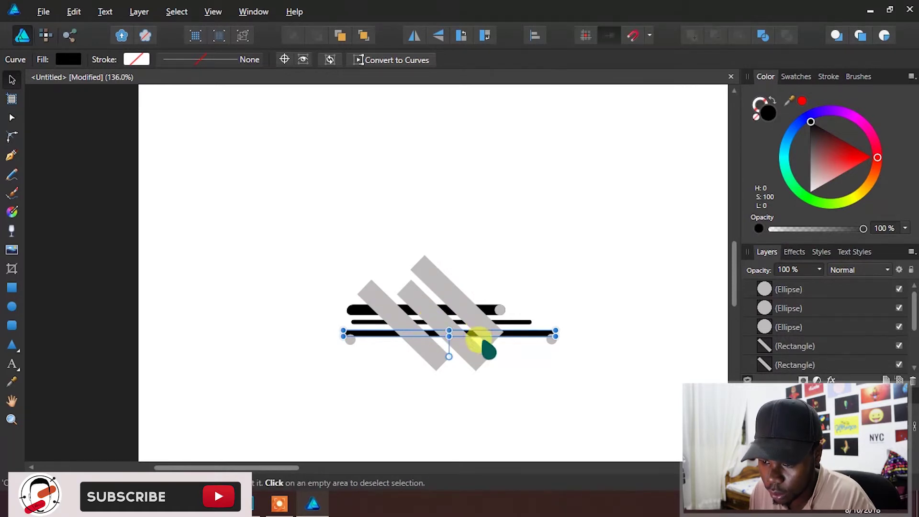
left_click(550, 410)
Duplicate the thin bar just above it and squash the top bar to 0.9 mm.
key("z")
left_click_drag(455, 346, 615, 293)
key("v")
left_click(268, 293)
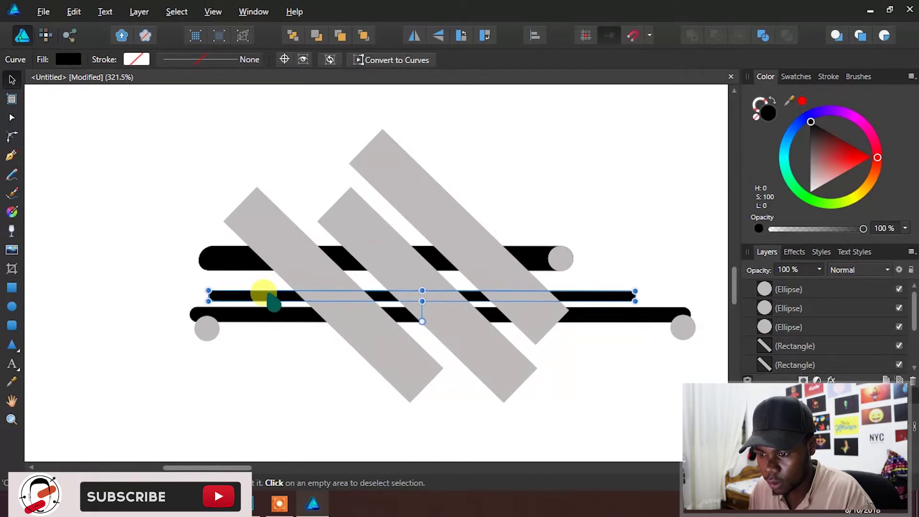
left_click_drag(265, 292, 249, 277)
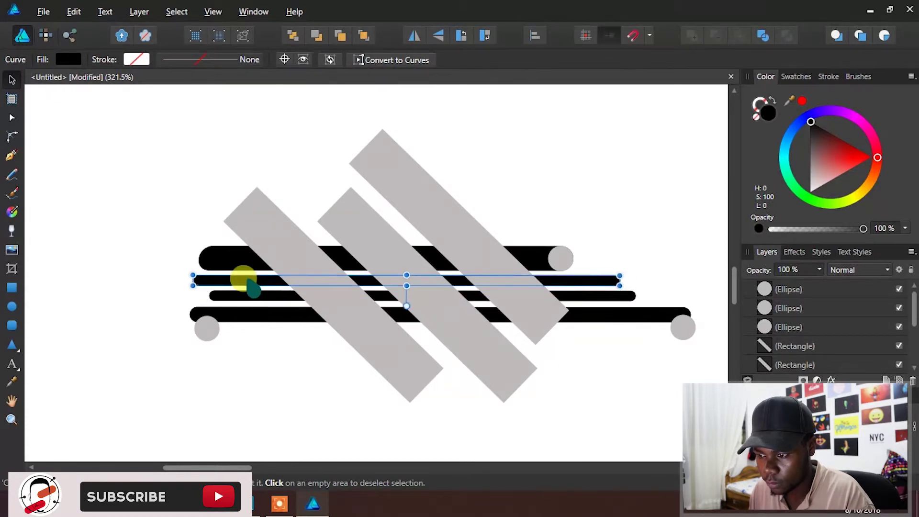
left_click(287, 258)
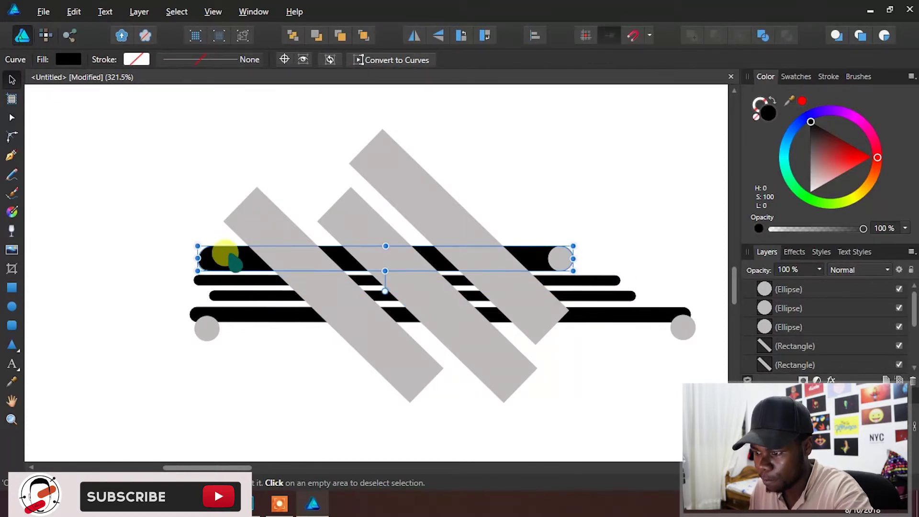
left_click_drag(386, 246, 383, 263)
Delete the left and right grey end circles.
left_click(558, 243)
left_click(559, 259)
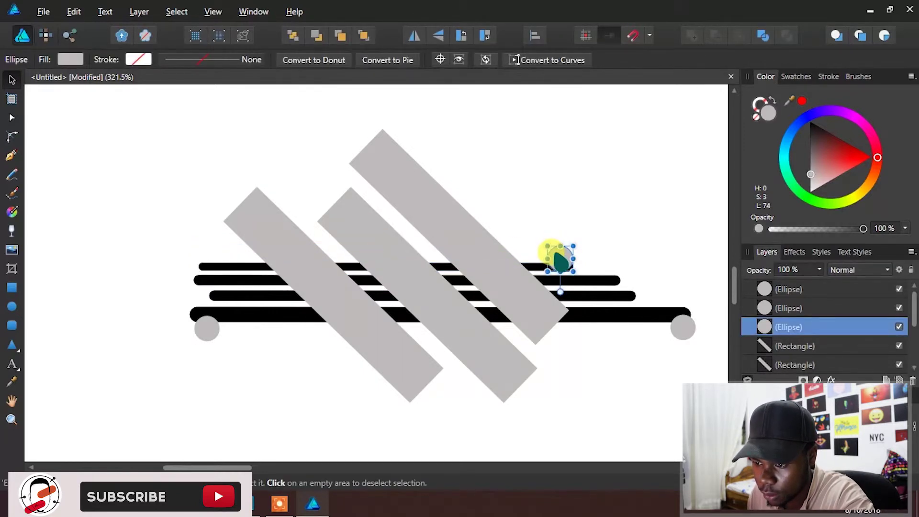
left_click(681, 323)
key("Delete")
left_click(213, 321)
key("Delete")
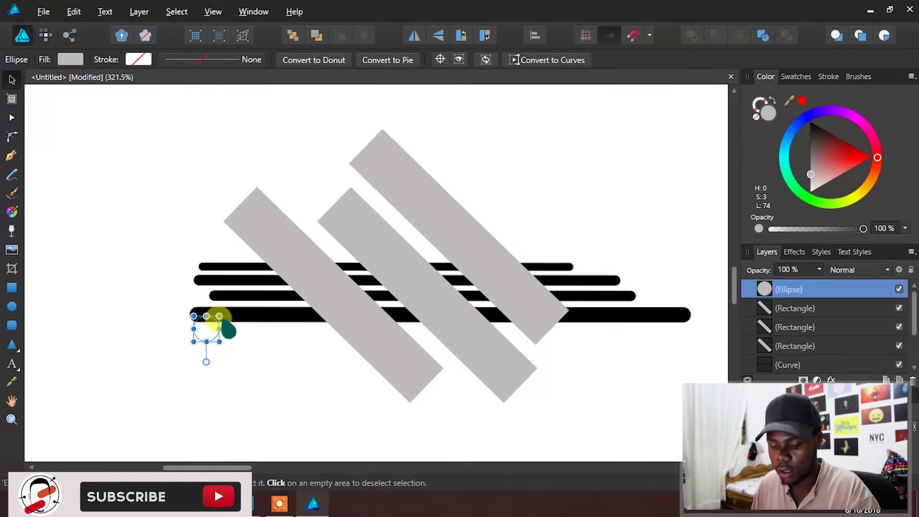
Slim the bottom bar, then narrow the black bars together from the right.
left_click_drag(442, 321, 444, 318)
left_click(271, 386)
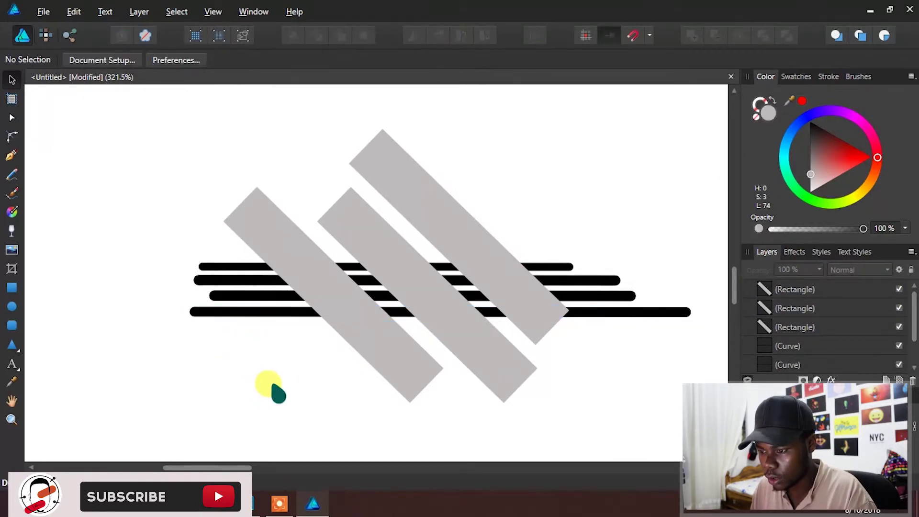
key("z")
left_click_drag(435, 308, 258, 352)
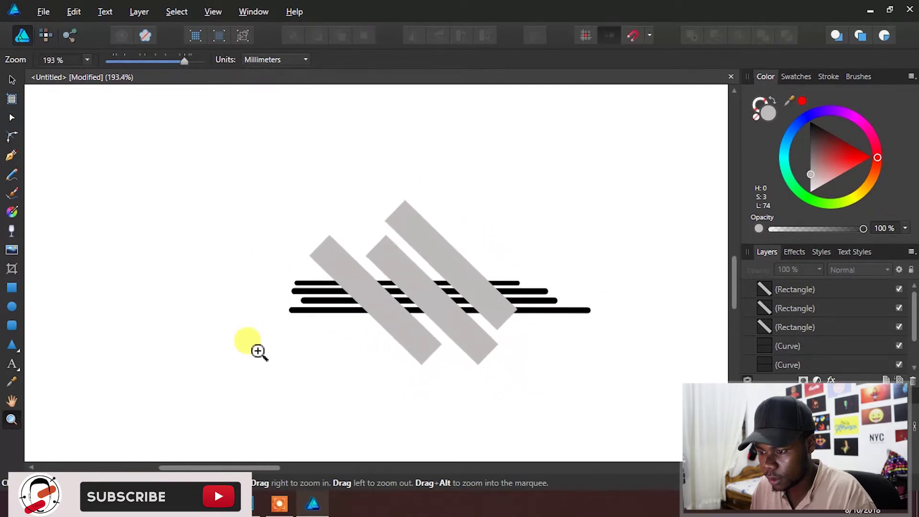
key("v")
left_click(539, 309)
left_click(534, 293, "shift")
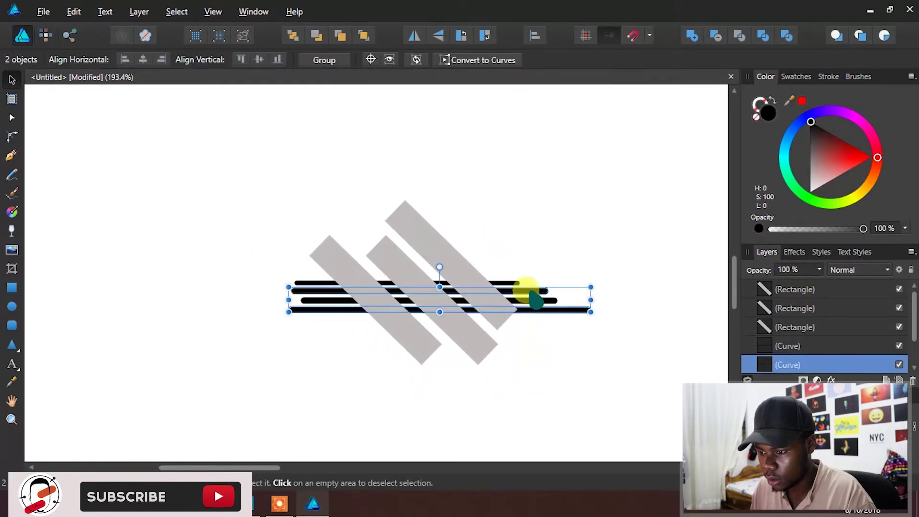
left_click(513, 291, "shift")
left_click_drag(592, 296, 552, 302)
left_click(551, 300, "shift")
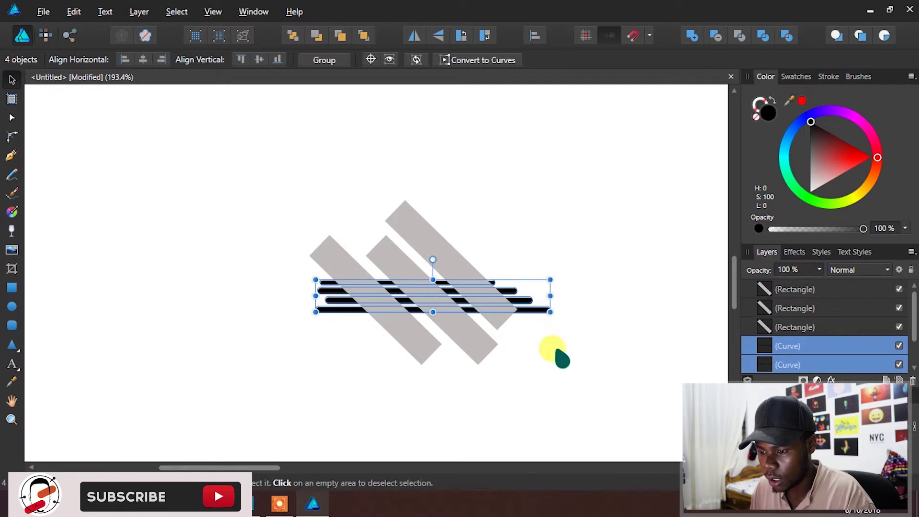
Nudge the middle grey diagonal bar down and the top one up-left.
left_click(443, 379)
left_click(420, 353)
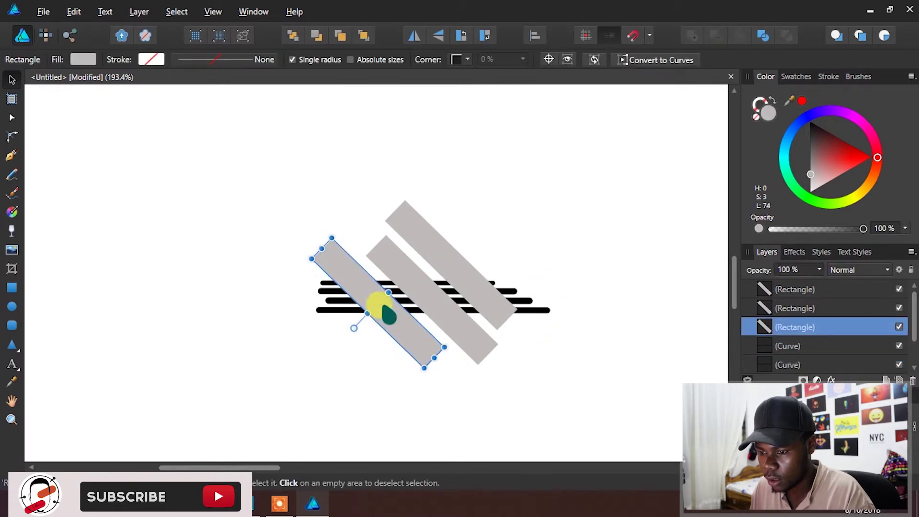
left_click(381, 380)
left_click(416, 298)
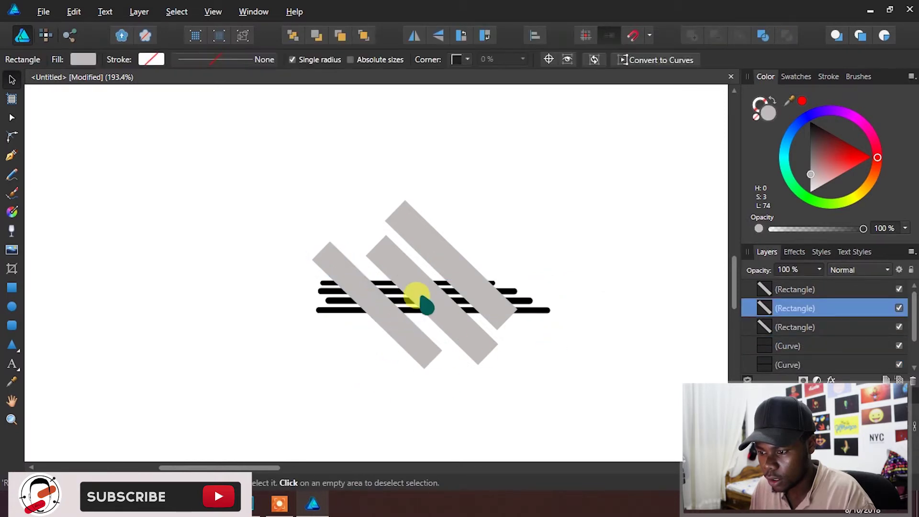
left_click_drag(417, 297, 427, 313)
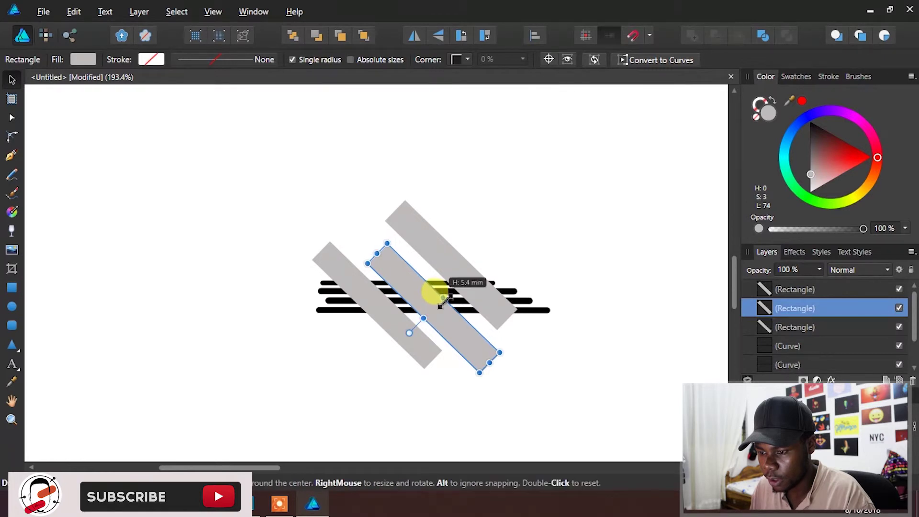
left_click(499, 349)
left_click_drag(447, 277, 439, 273)
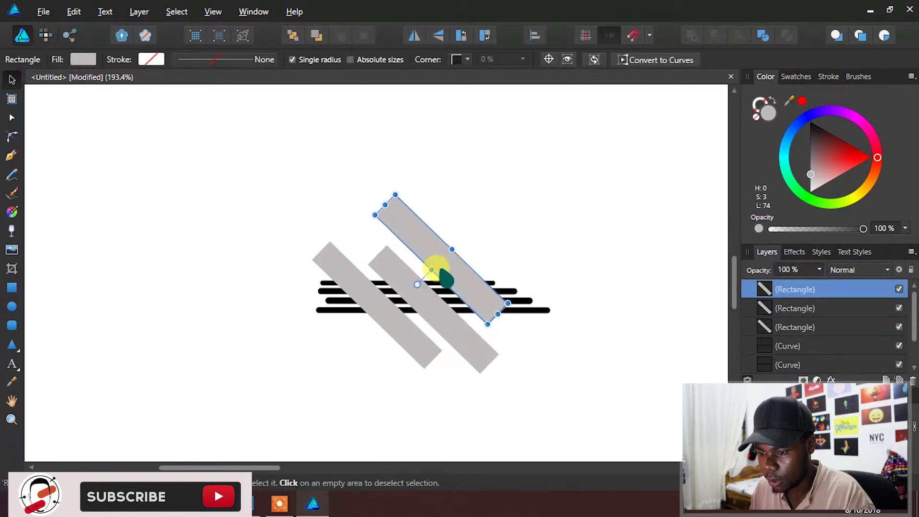
Darken the top diagonal bar's fill toward a brownish grey.
left_click(526, 345)
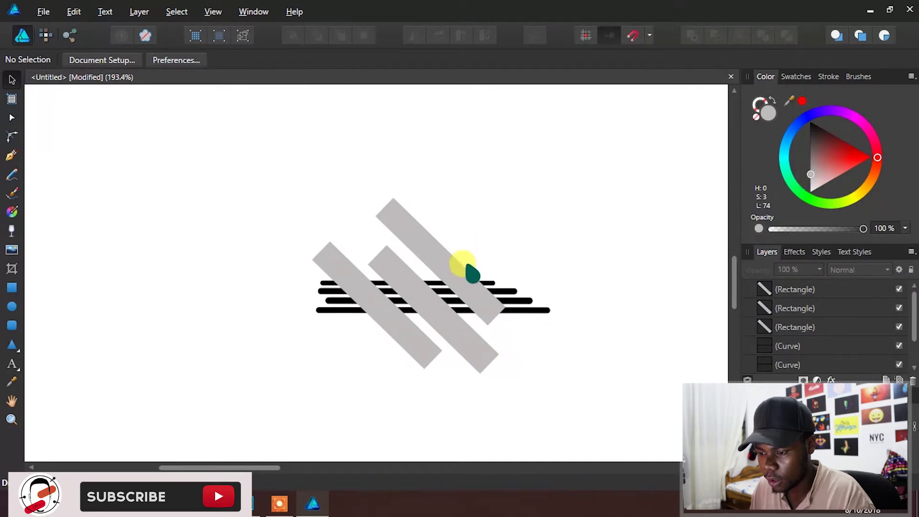
left_click(468, 269)
left_click_drag(812, 174, 813, 154)
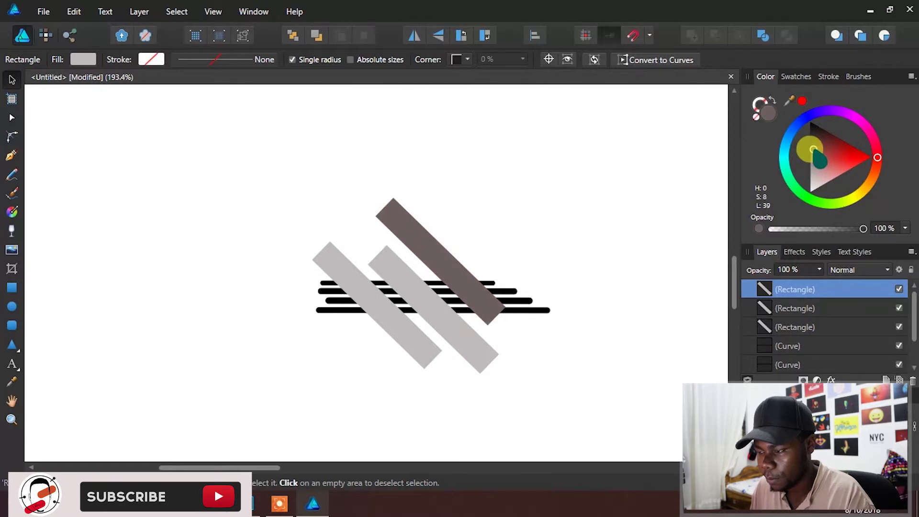
Apply the top bar's mauve-brown to the other two diagonal bars with the Color Picker.
left_click(488, 328)
left_click(448, 287)
left_click(433, 328)
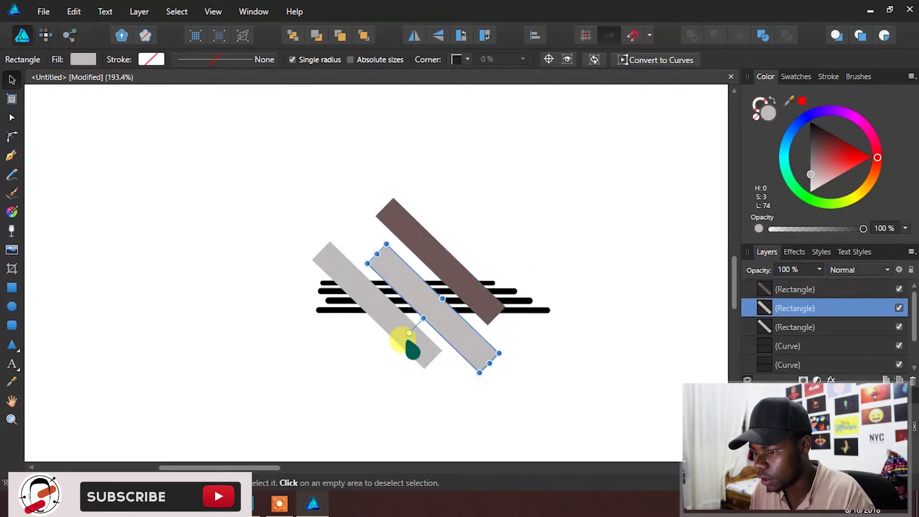
left_click(405, 343, "shift")
key("i")
left_click(450, 258)
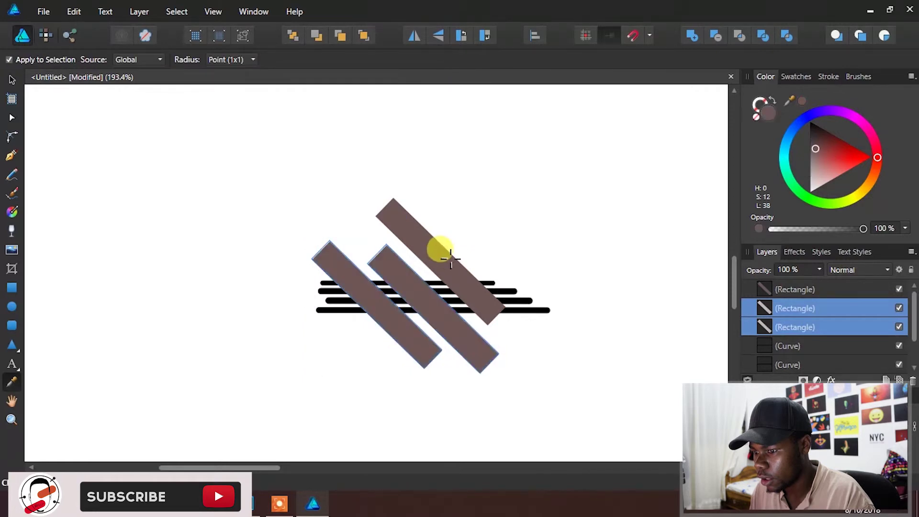
key("v")
left_click(593, 299)
key("z")
left_click_drag(512, 364, 509, 311)
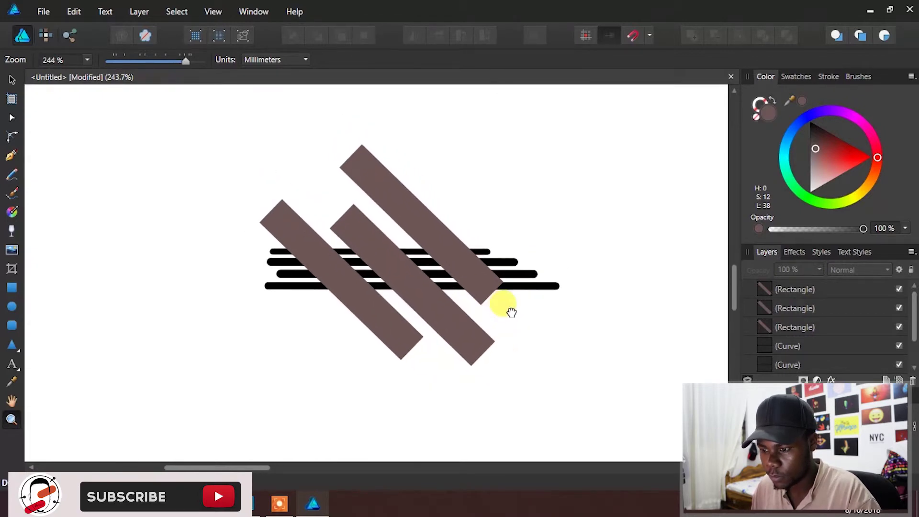
Select the four black bars and move them down and to the right.
key("v")
left_click(522, 285)
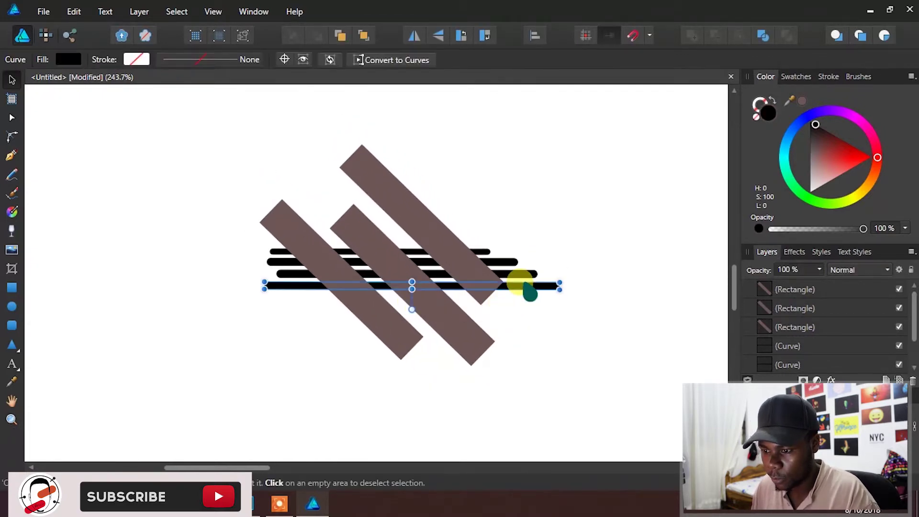
left_click(526, 274, "shift")
left_click(501, 261, "shift")
left_click(471, 250, "shift")
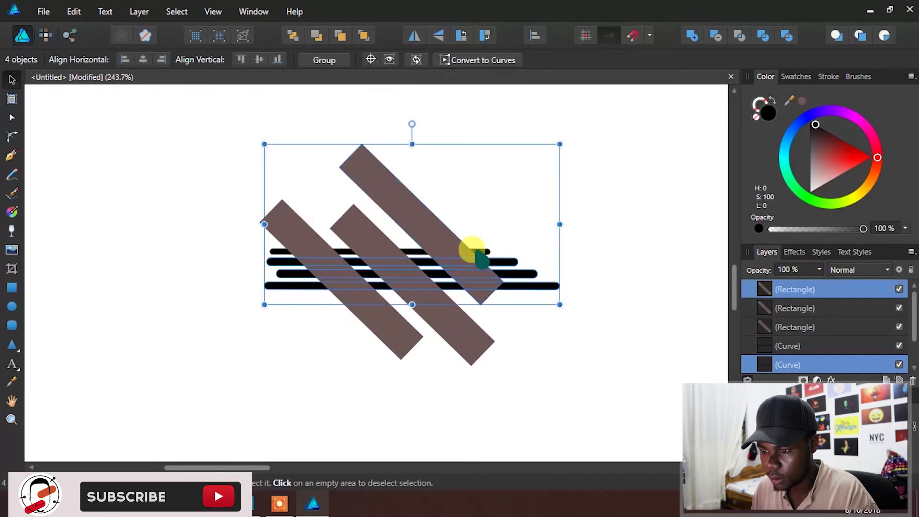
left_click(482, 252, "shift")
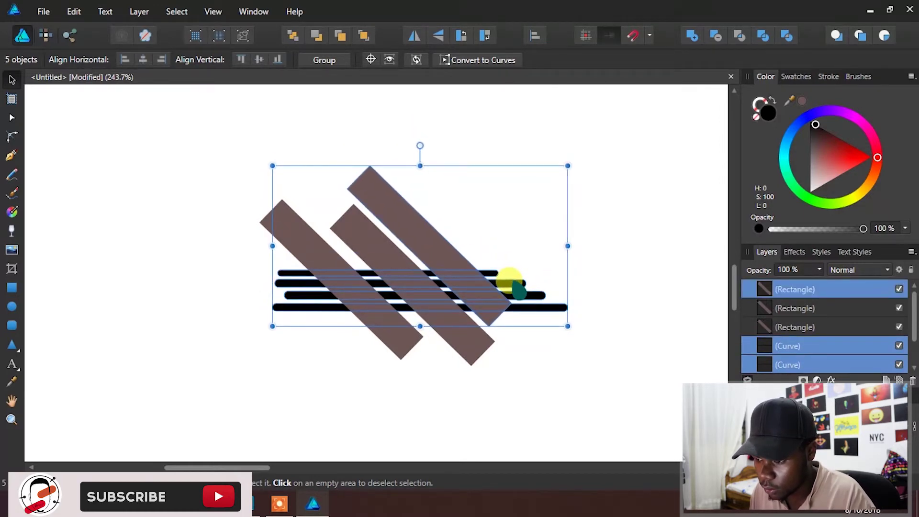
left_click(577, 338)
left_click(548, 286)
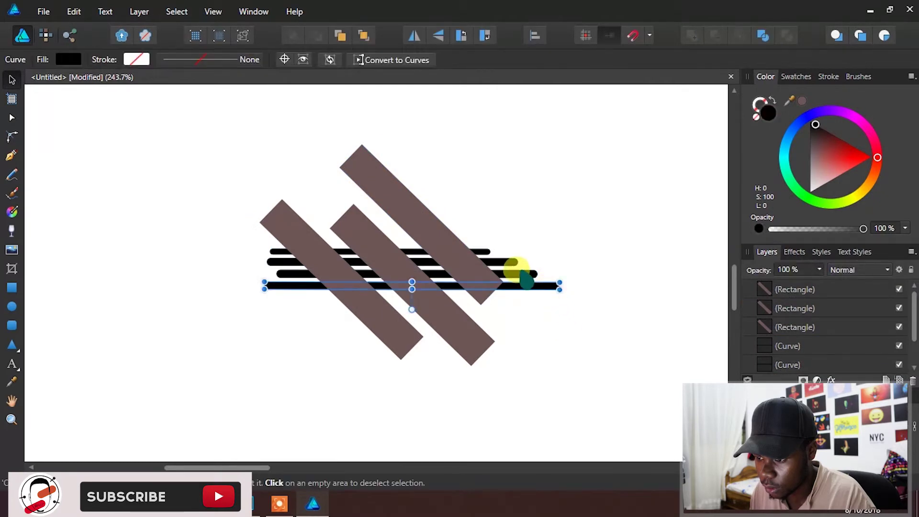
left_click(526, 274, "shift")
left_click(486, 262, "shift")
left_click(482, 253, "shift")
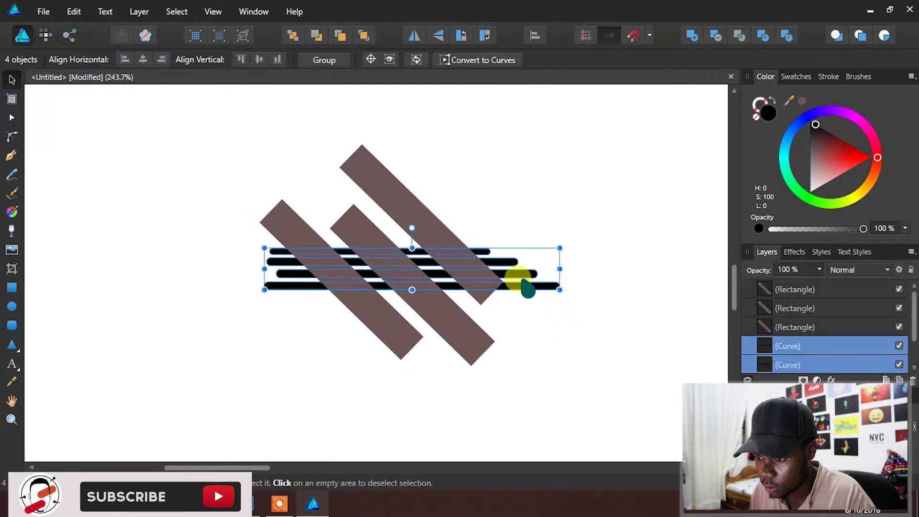
left_click_drag(526, 282, 545, 314)
left_click(549, 353)
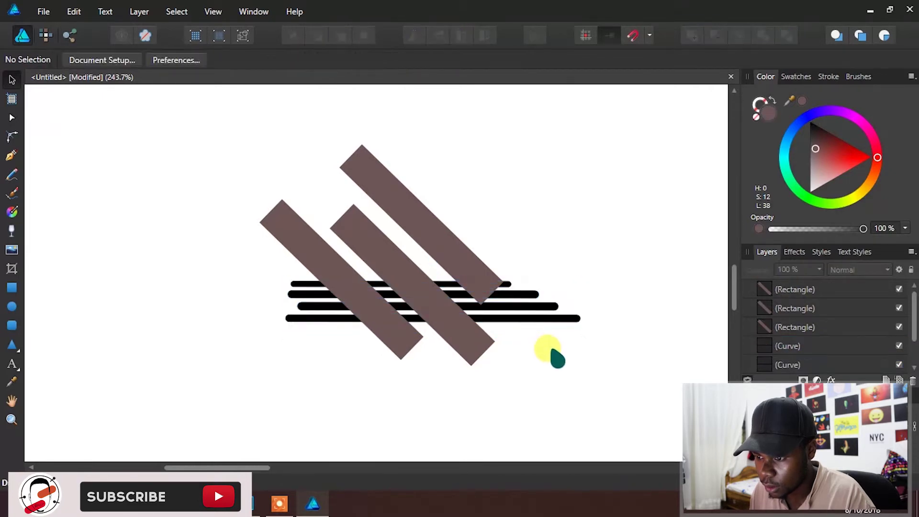
Move all seven shapes of the mark right, then view at actual size.
key("z")
mouse_move(481, 374)
left_mouse_down()
mouse_move(304, 421)
mouse_move(478, 350)
mouse_move(483, 358)
left_mouse_up()
key("v")
left_click_drag(308, 176, 554, 361)
left_click_drag(436, 280, 467, 282)
left_click(519, 378)
key("z")
key("ctrl+1")
Marquee-select all seven shapes of the logo mark and group them with Ctrl+G.
scroll(413, 354, "right", 5)
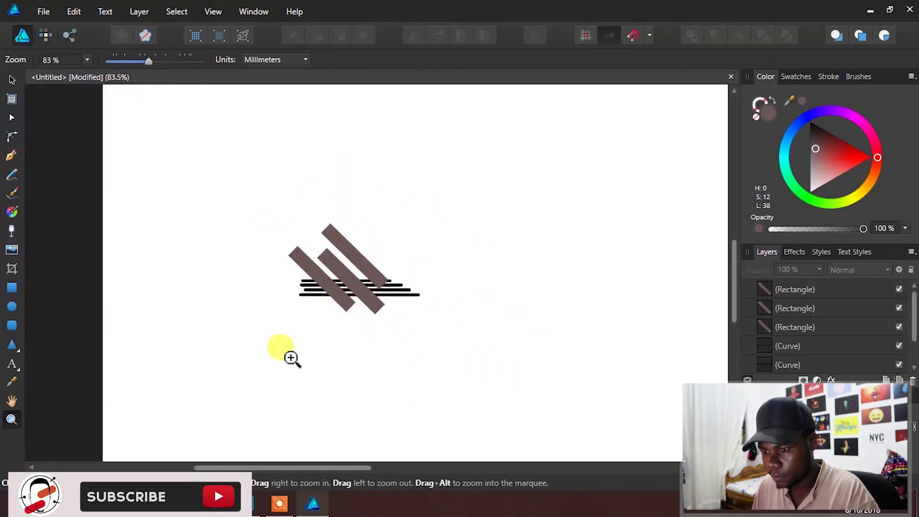
key("v")
left_click_drag(257, 193, 537, 417)
left_click(575, 354)
left_click_drag(107, 123, 634, 448)
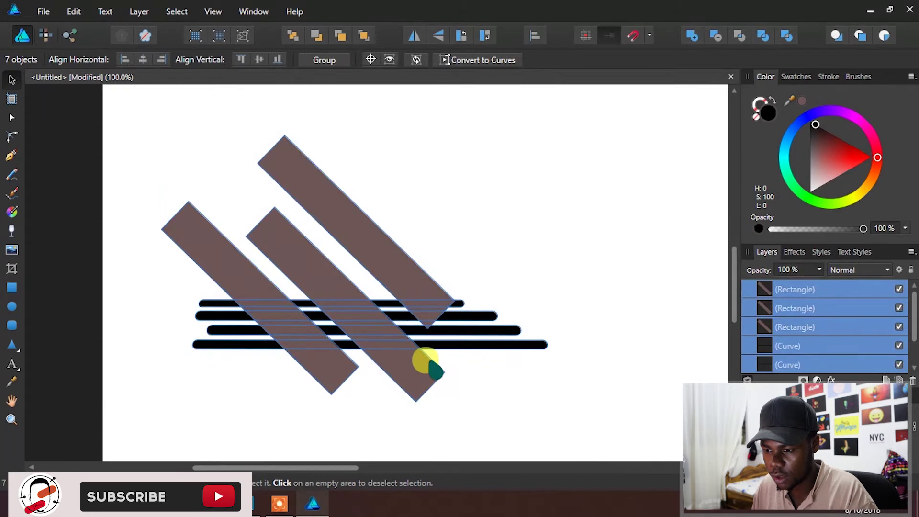
key("ctrl+g")
left_click(630, 267)
Zoom out to the whole page, move the logo group to the page centre and enlarge it.
key("z")
scroll(570, 279, "down", 3)
left_click_drag(644, 341, 440, 311)
key("v")
left_click_drag(205, 305, 356, 277)
mouse_move(455, 307)
left_mouse_down()
mouse_move(517, 345)
mouse_move(534, 372)
mouse_move(548, 372)
mouse_move(448, 319)
left_mouse_up()
left_click(581, 311)
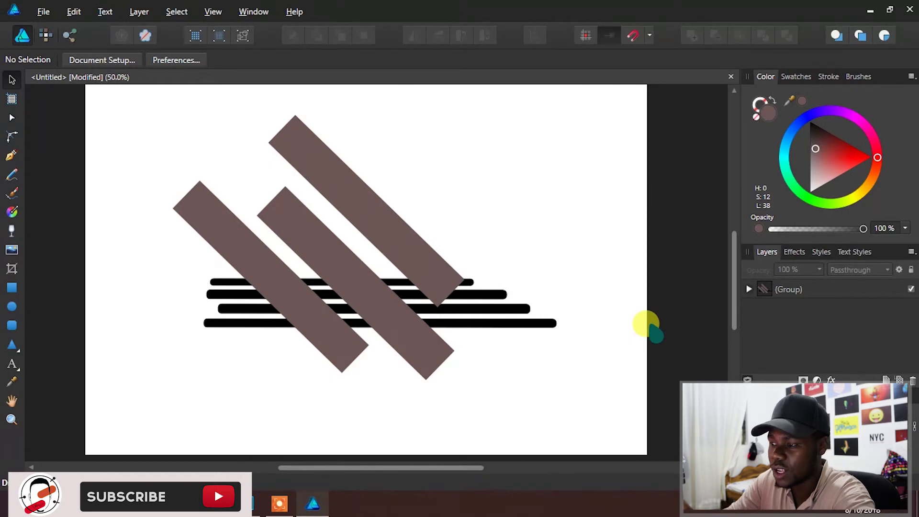
Lay a light-to-dark mauve linear gradient along the left diagonal bar.
left_click(11, 211)
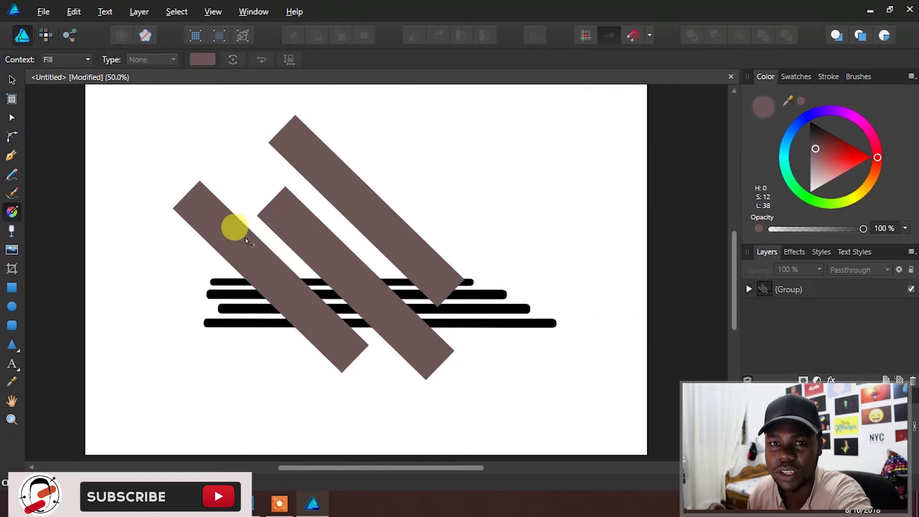
left_click(271, 296)
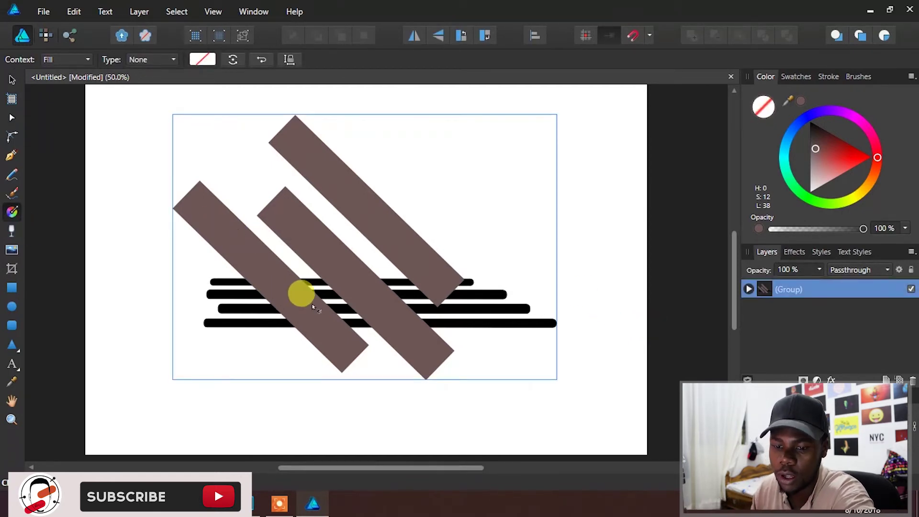
key("v")
double_click(287, 310)
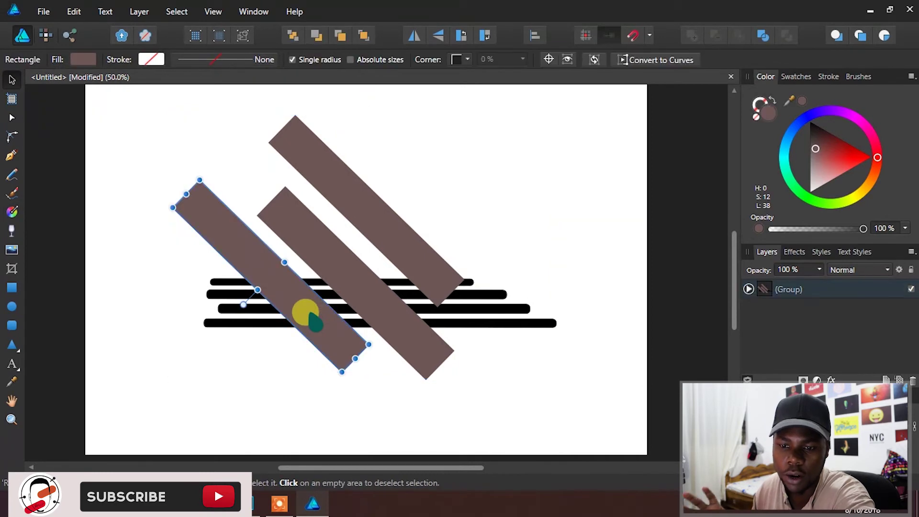
left_click(11, 211)
left_click_drag(205, 211, 307, 322)
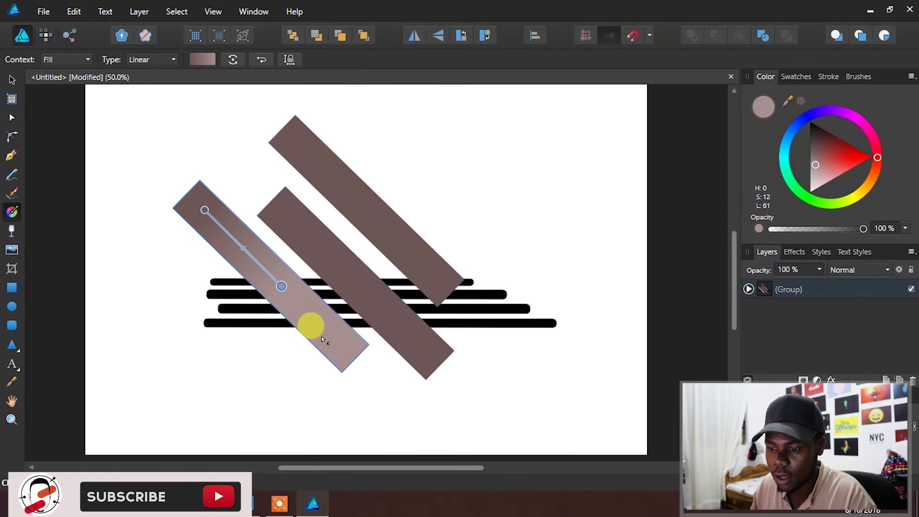
Colour the middle diagonal bar with the left bar's light mauve shade using the Color Picker.
key("v")
left_click(385, 318)
key("i")
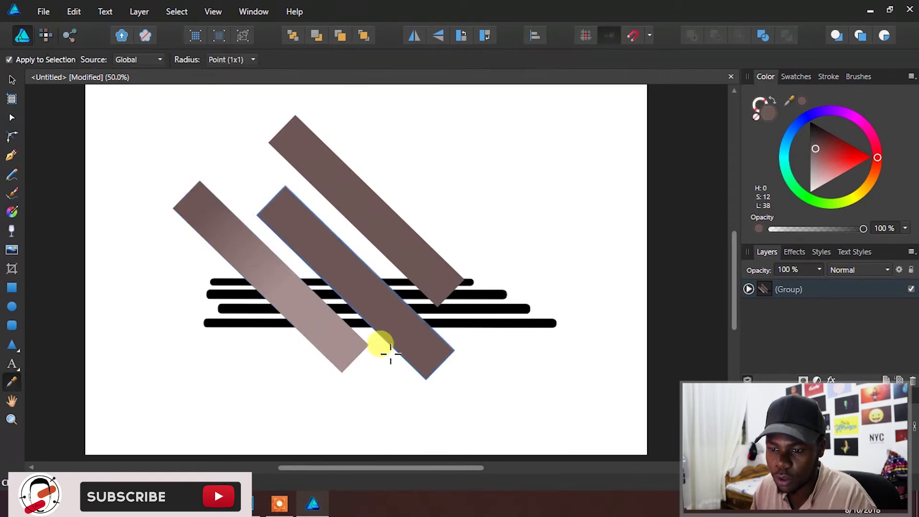
left_click(309, 316)
key("v")
left_click(425, 211)
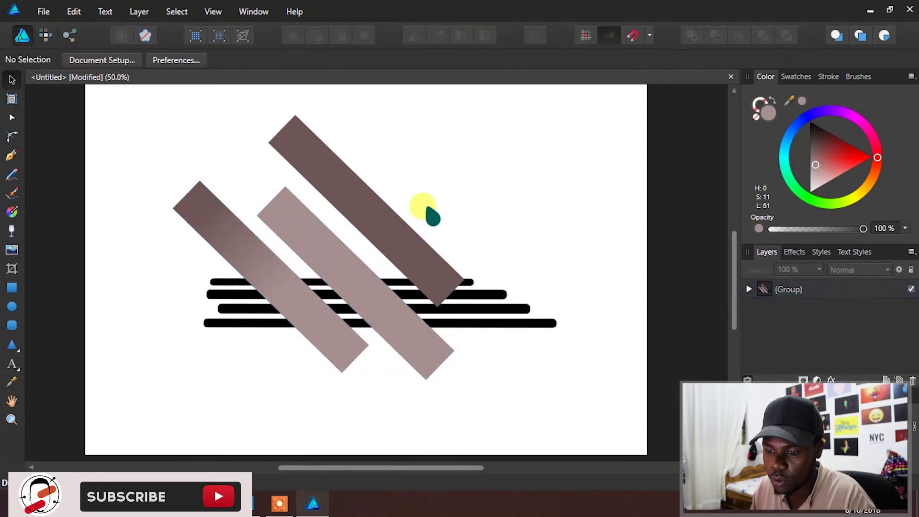
Lay a linear mauve gradient along the top diagonal bar inside the group.
left_click(381, 261)
double_click(383, 258)
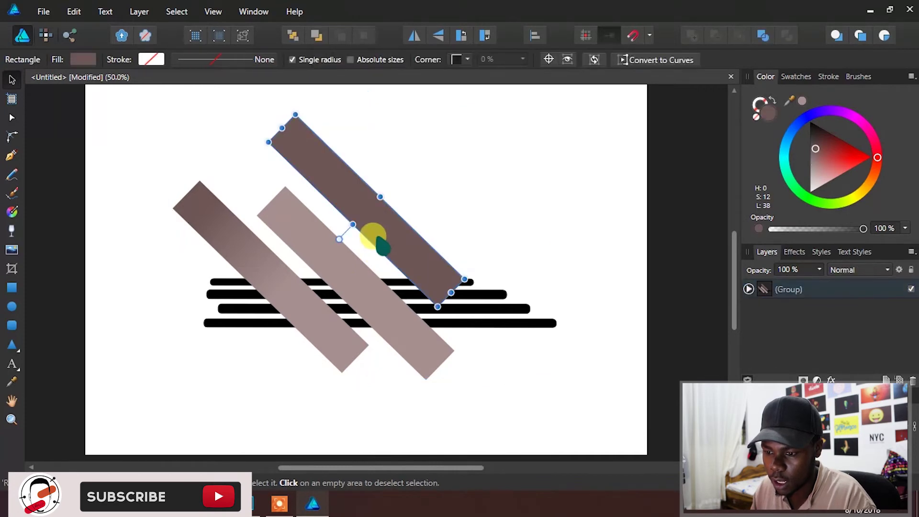
left_click(12, 212)
left_click_drag(311, 164, 359, 215)
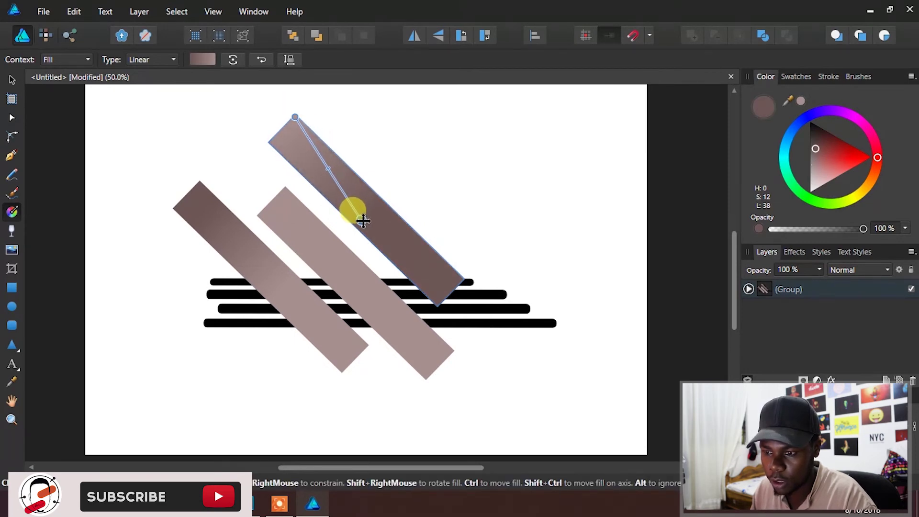
key("v")
left_click(527, 211)
Lay a linear mauve gradient along the middle diagonal bar inside the group.
left_click(388, 320)
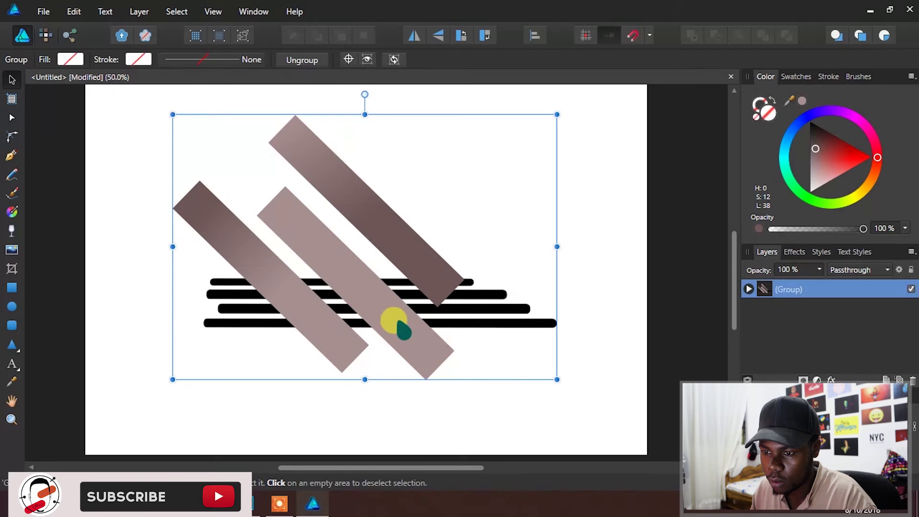
double_click(384, 317)
key("g")
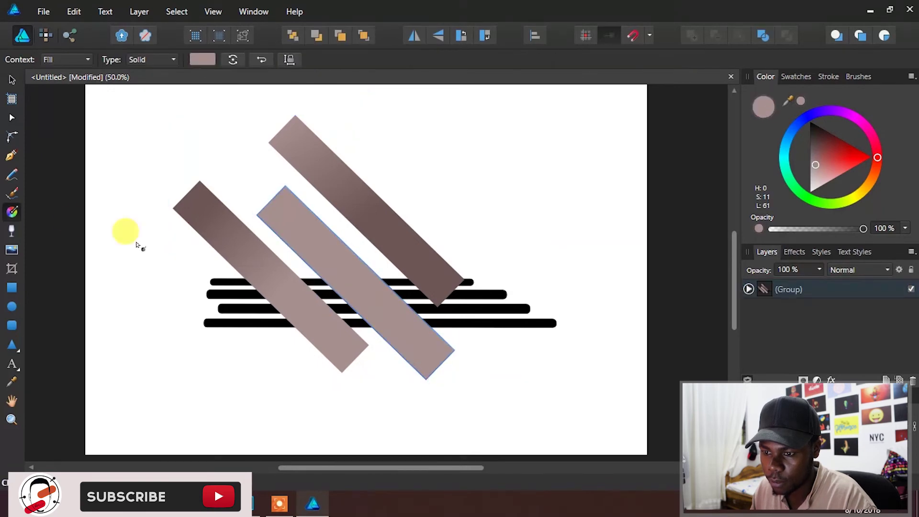
left_click_drag(276, 207, 313, 241)
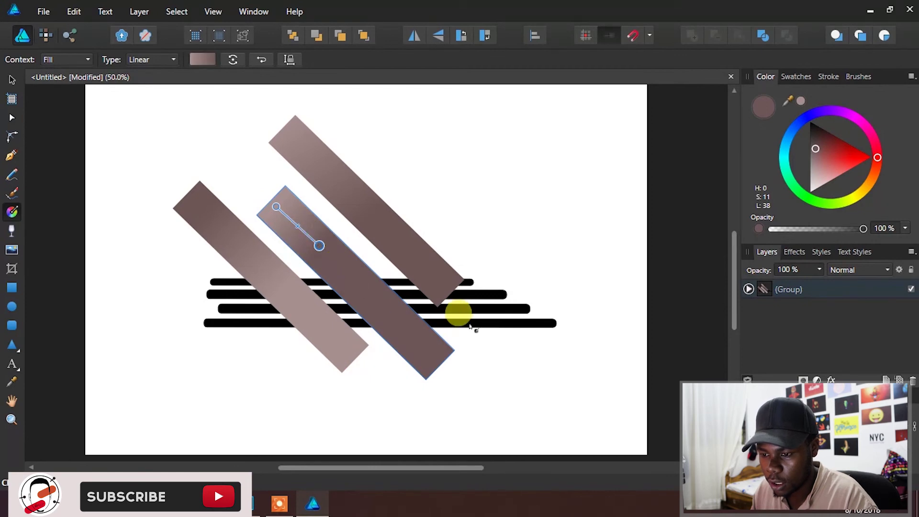
key("v")
left_click(529, 212)
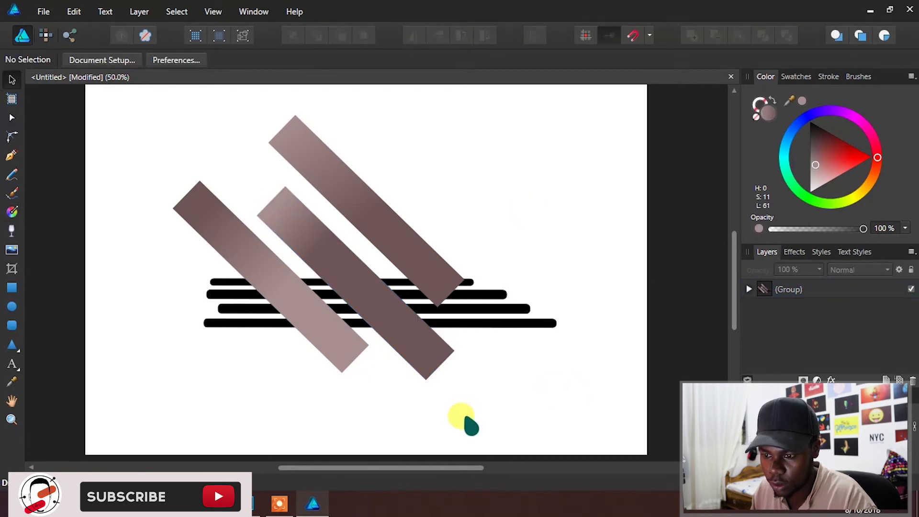